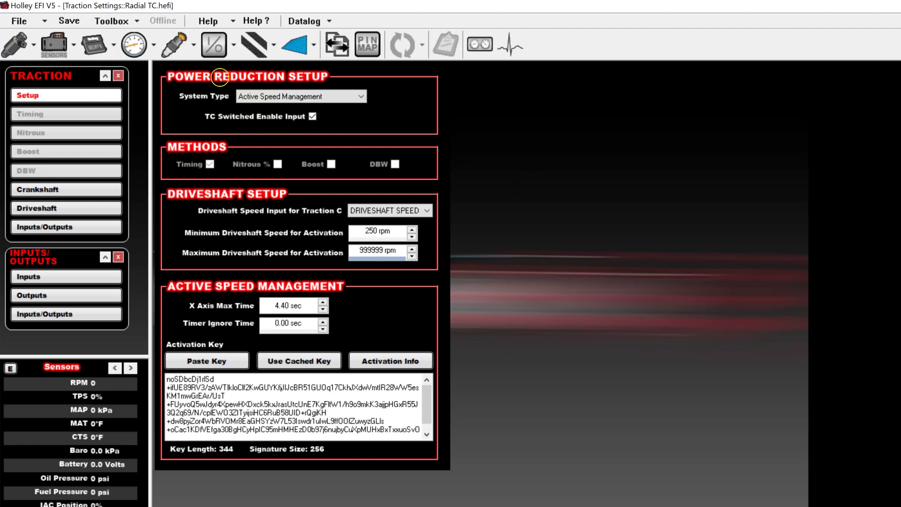
- Show the traction control settings for the Radial TC tune
{"action": "left_click", "coordinate": [260, 45]}
- Keep DRIVESHAFT SPEED as the traction input, set Timer Ignore Time to 0.20 sec, and show the Driveshaft curves
{"action": "left_click", "coordinate": [379, 209]}
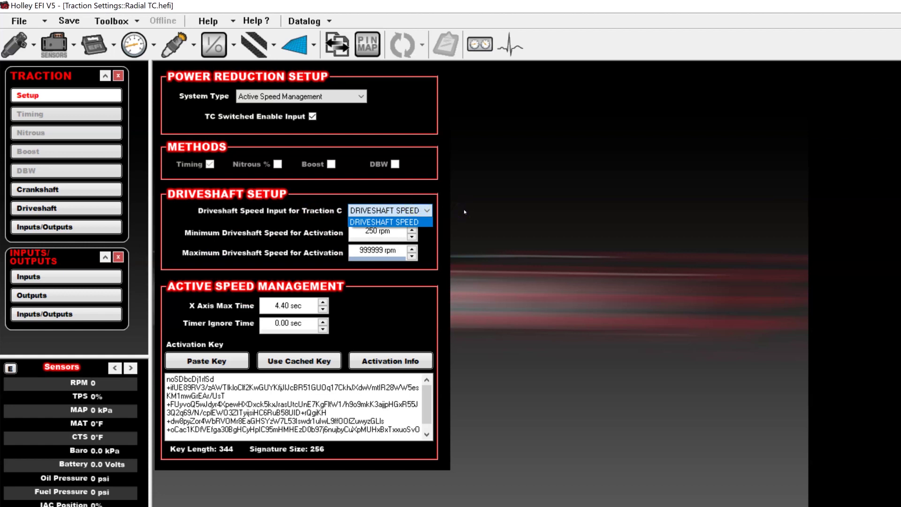
{"action": "left_click", "coordinate": [354, 209]}
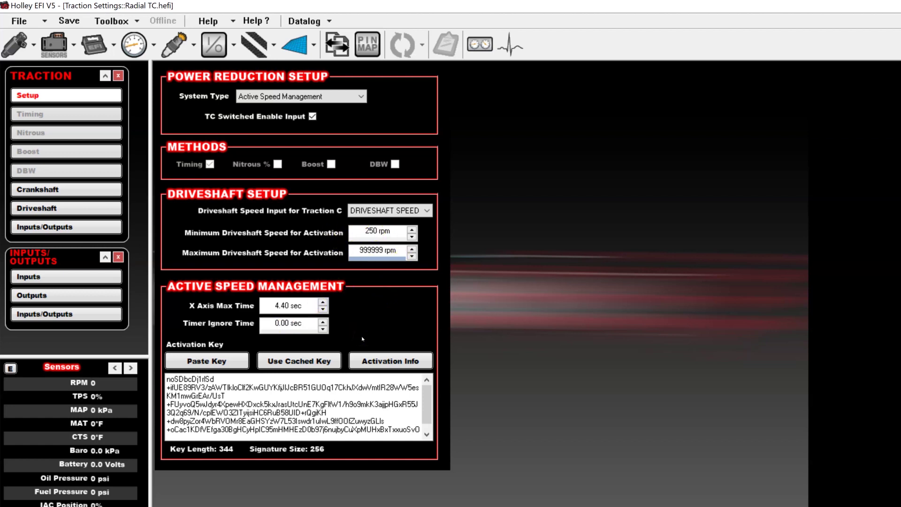
{"action": "left_click", "coordinate": [318, 331]}
{"action": "double_click", "coordinate": [292, 323]}
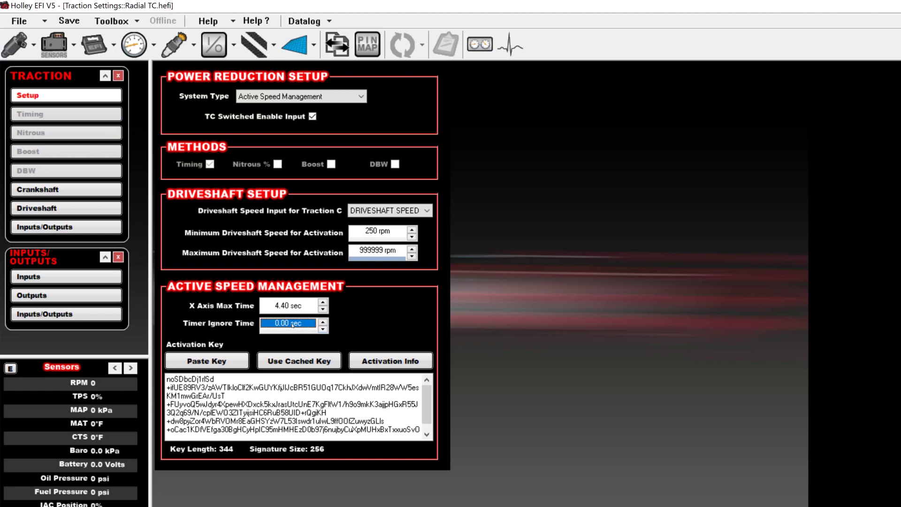
{"action": "type", "text": "0.2"}
{"action": "key", "text": "Return"}
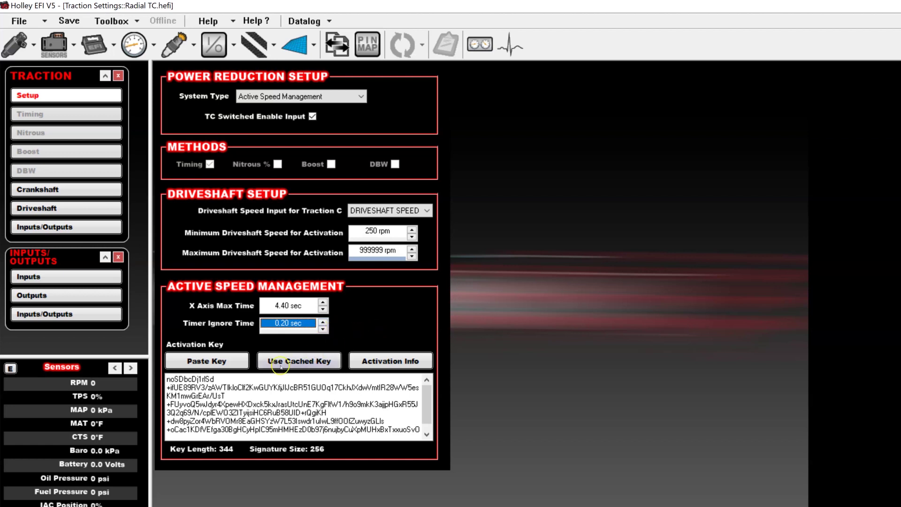
{"action": "left_click", "coordinate": [75, 207]}
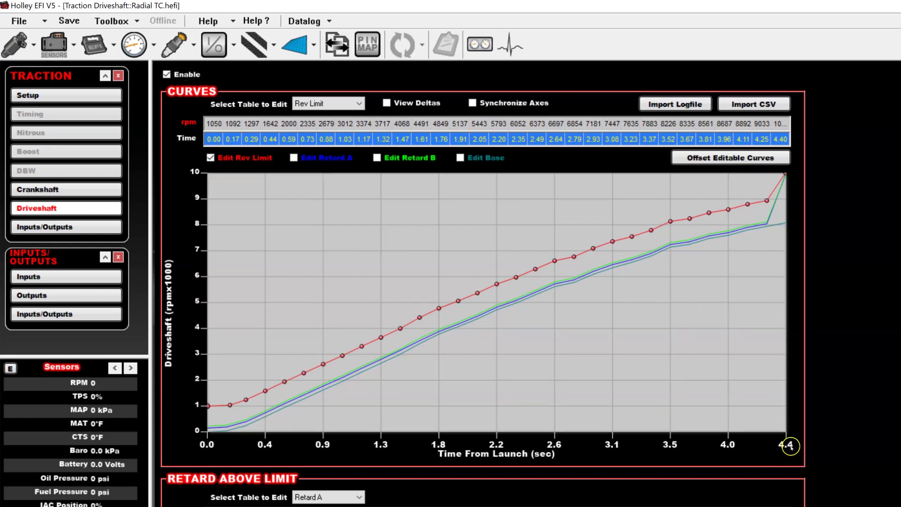
- Zoom the driveshaft curve graph in and out, select the Base curve, then switch to the radial tc datalog
{"action": "scroll", "coordinate": [793, 446], "scroll_direction": "up", "scroll_amount": 2}
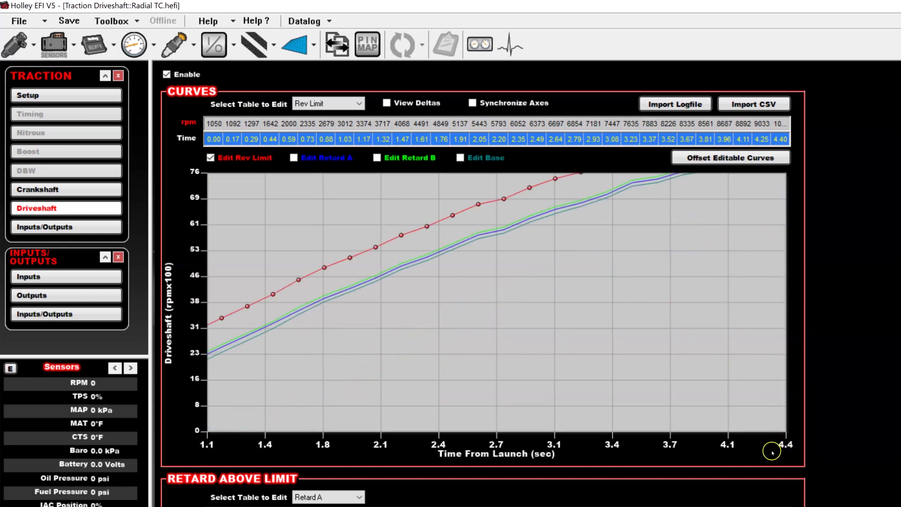
{"action": "scroll", "coordinate": [700, 374], "scroll_direction": "down", "scroll_amount": 2}
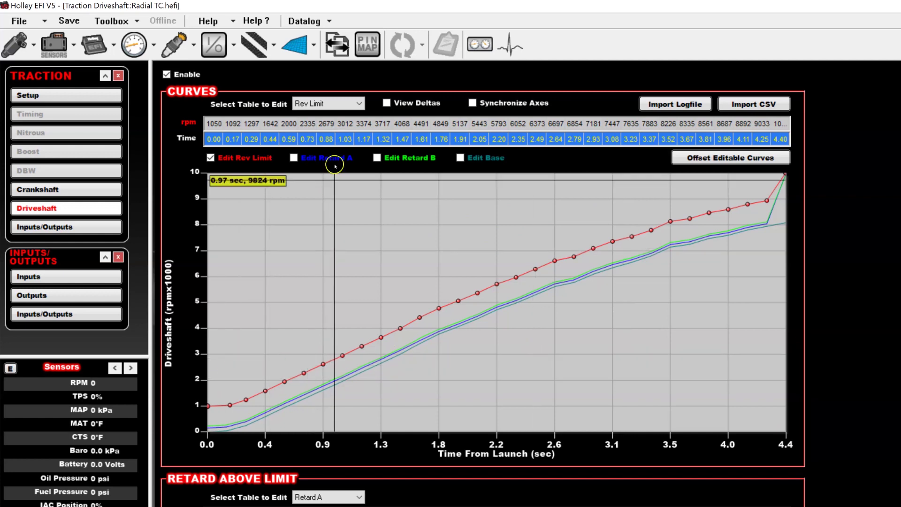
{"action": "left_click", "coordinate": [353, 105]}
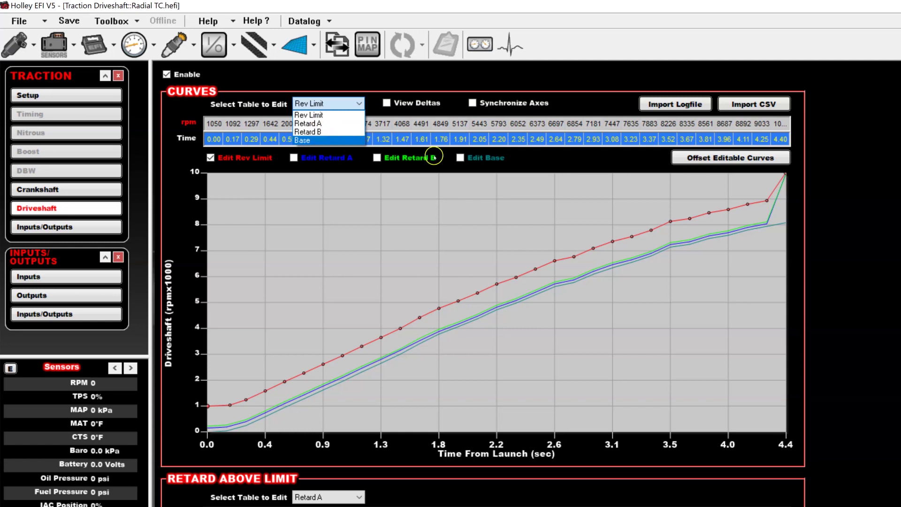
{"action": "left_click", "coordinate": [309, 139]}
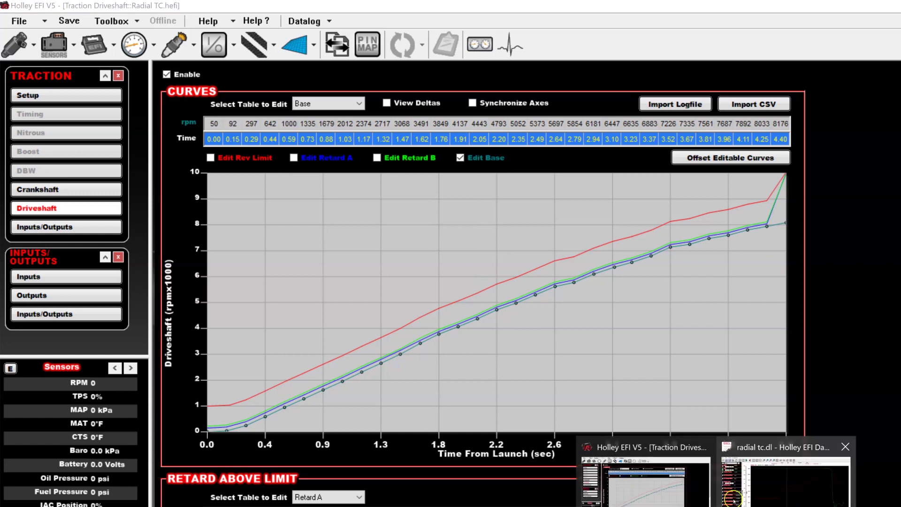
{"action": "left_click", "coordinate": [786, 465]}
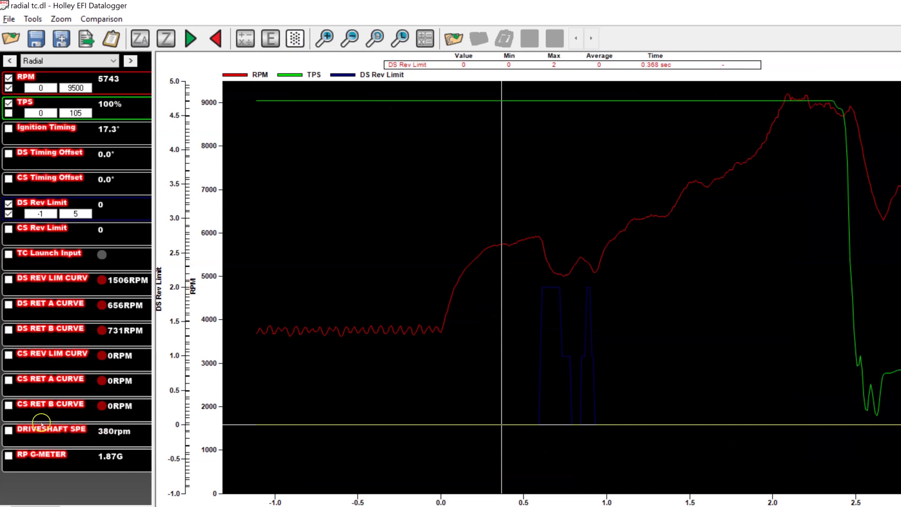
- Plot DRIVESHAFT SPEED on the radial tc log chart, then return to Holley EFI V5
{"action": "left_click", "coordinate": [9, 430]}
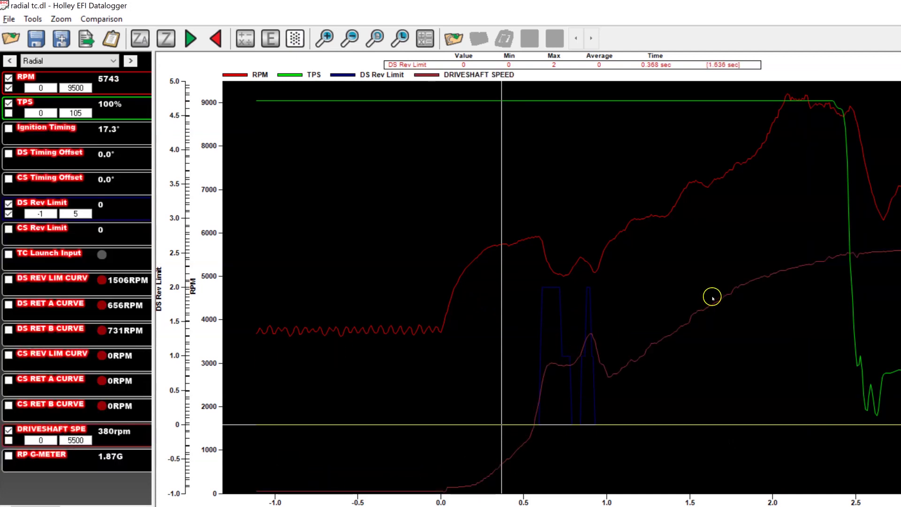
{"action": "key", "text": "alt+Tab"}
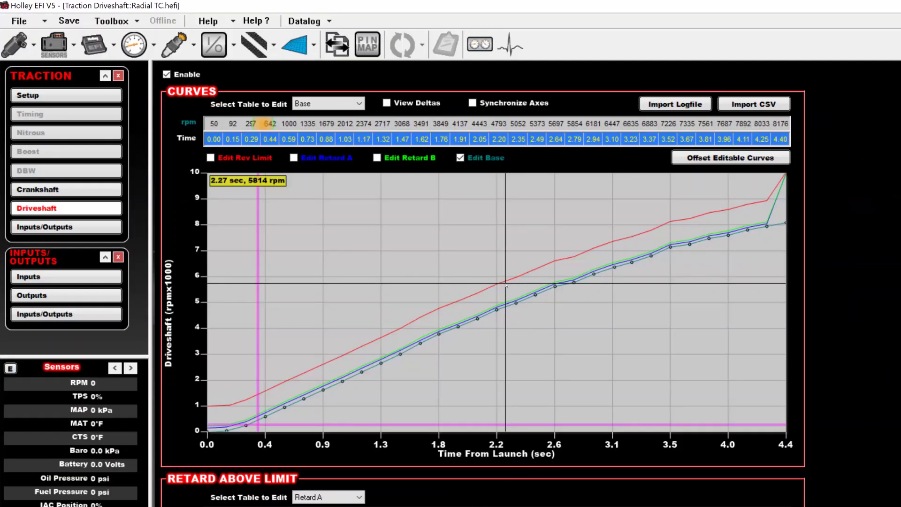
- Overlay the radial tc datalog onto the driveshaft curves graph with Import Logfile, then return to the Datalogger
{"action": "left_click", "coordinate": [670, 105]}
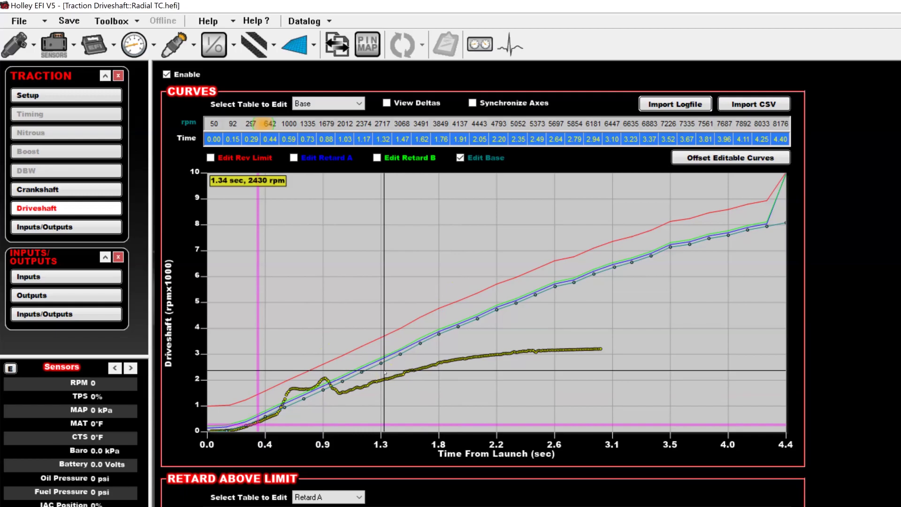
{"action": "key", "text": "alt+Tab"}
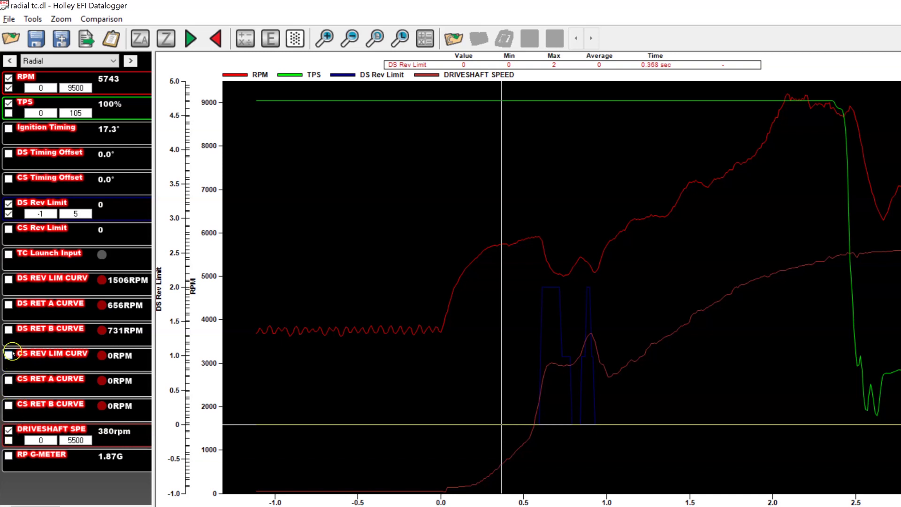
- Plot DS REV LIM, DS RET A and DS RET B curves and read channel values at 1.538 sec
{"action": "left_click", "coordinate": [9, 278]}
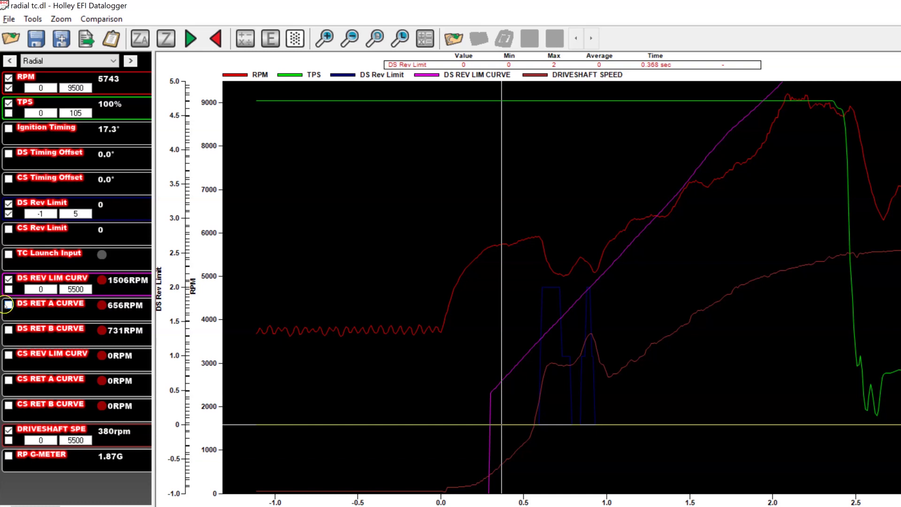
{"action": "left_click", "coordinate": [8, 304]}
{"action": "left_click", "coordinate": [8, 329]}
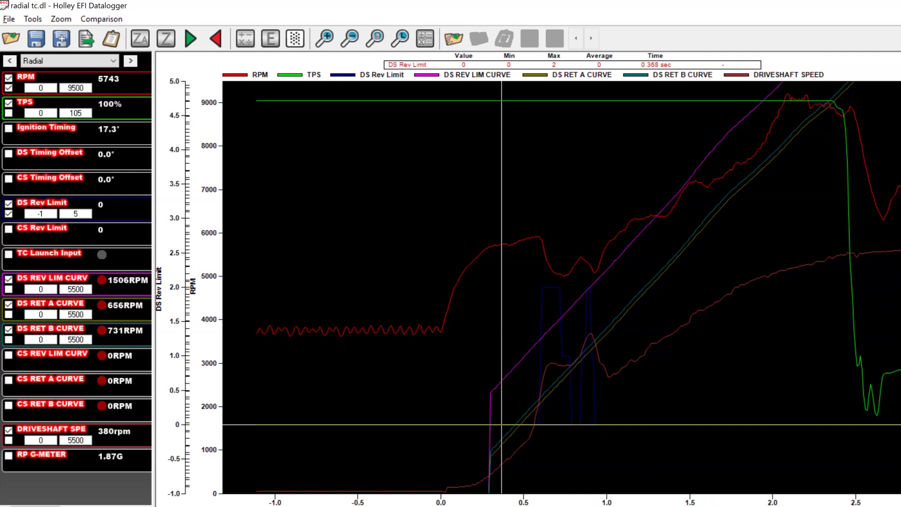
{"action": "left_click", "coordinate": [695, 418]}
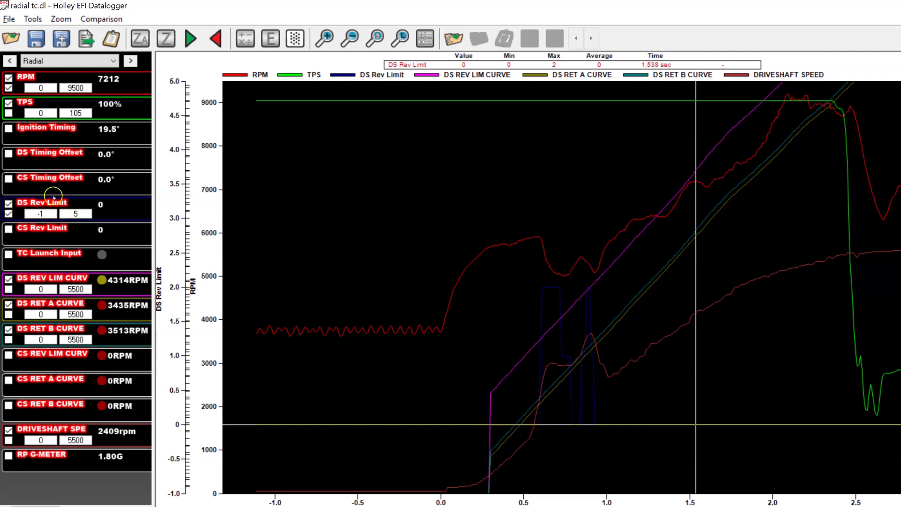
- Add DS Timing Offset to the chart and read it near 0.36 sec and where it drops
{"action": "left_click", "coordinate": [9, 153]}
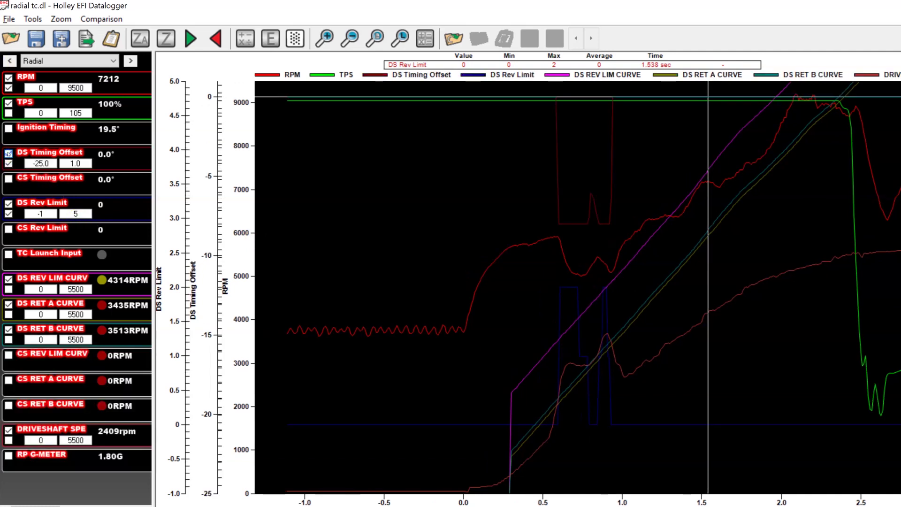
{"action": "left_click", "coordinate": [520, 174]}
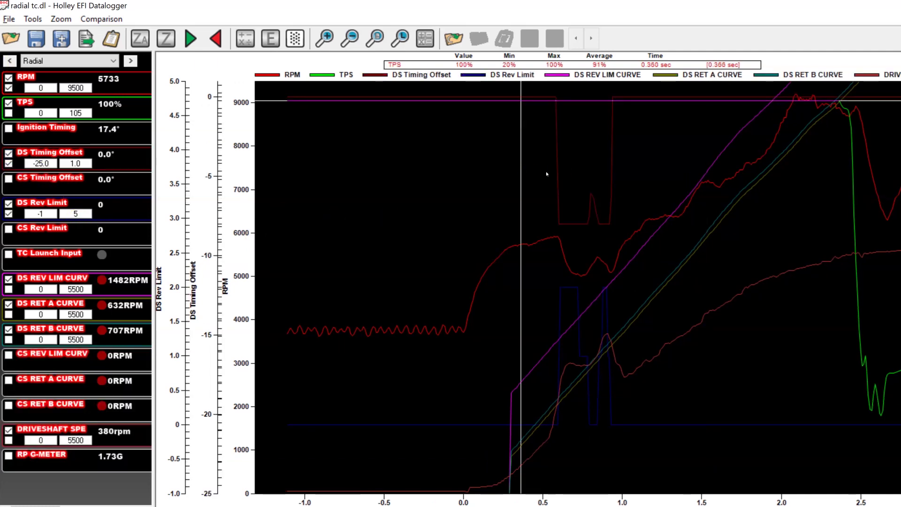
{"action": "left_click", "coordinate": [571, 224]}
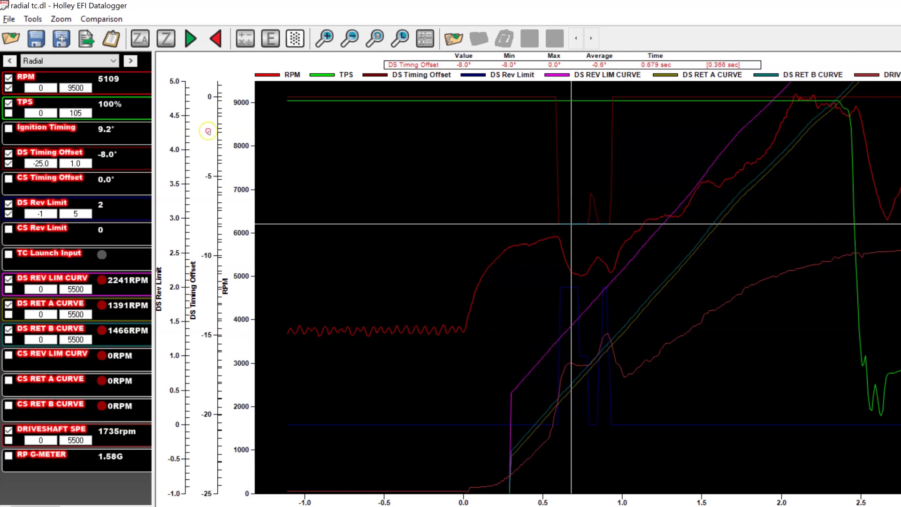
{"action": "right_click", "coordinate": [524, 331]}
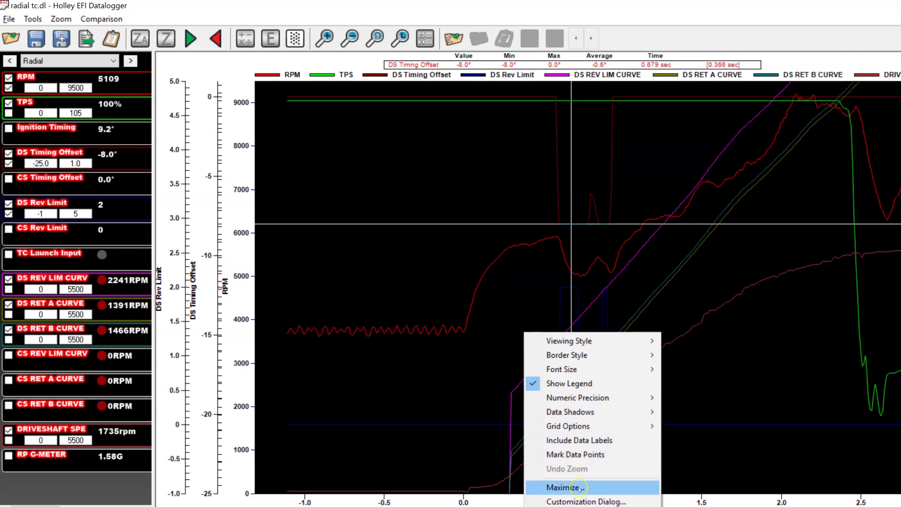
- Change the chart viewing style and read values where the rev limit engages, around 0.79 sec
{"action": "mouse_move", "coordinate": [599, 345]}
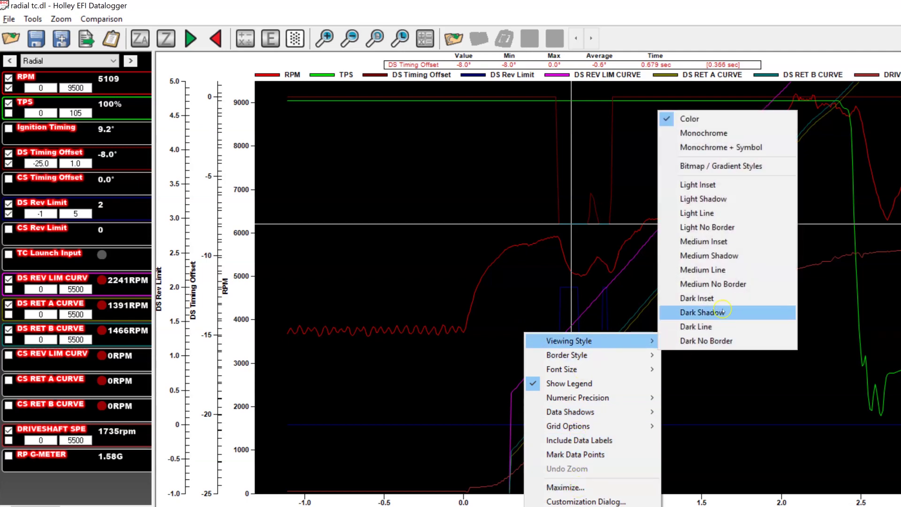
{"action": "left_click", "coordinate": [721, 271]}
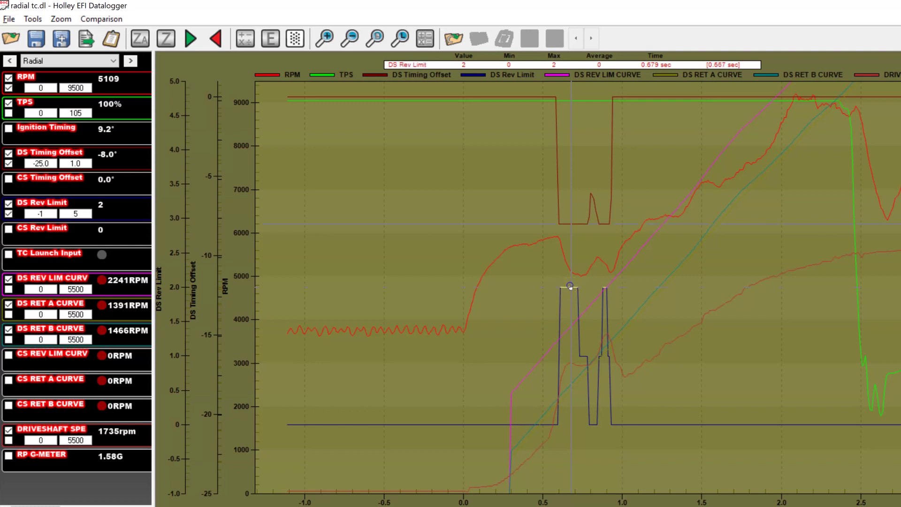
{"action": "left_click", "coordinate": [584, 357]}
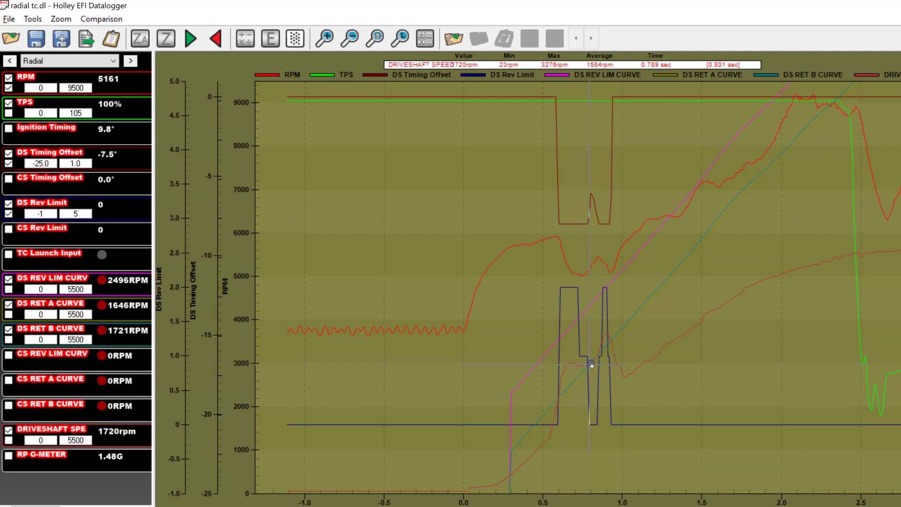
{"action": "left_click", "coordinate": [597, 361]}
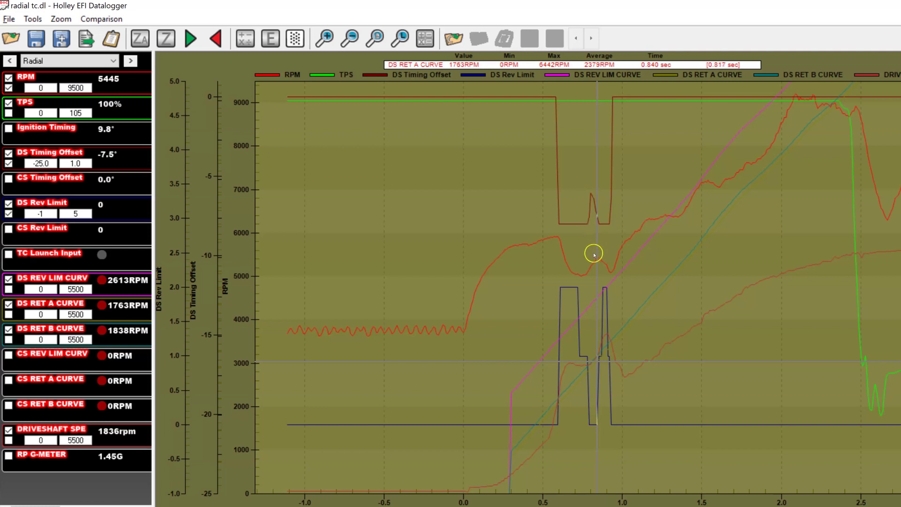
- Read rev-limit at 0.909 s, driveshaft speed at 0.830 s, Retard A at 0.929 s, then mark 1.33 s
{"action": "left_click", "coordinate": [605, 284]}
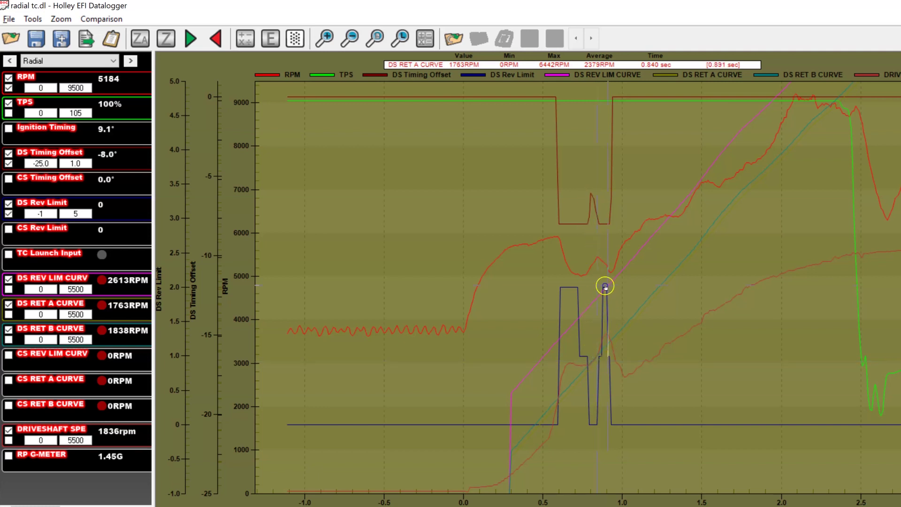
{"action": "left_click", "coordinate": [597, 356]}
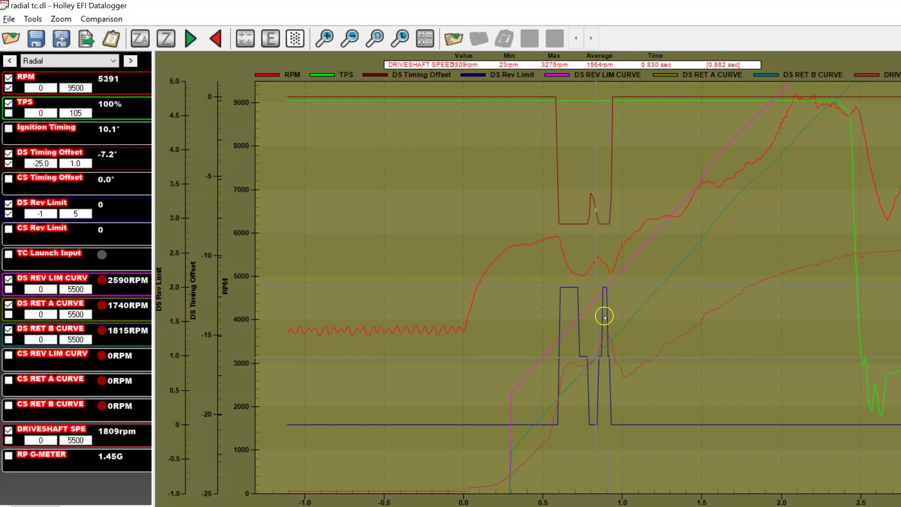
{"action": "left_click", "coordinate": [609, 346]}
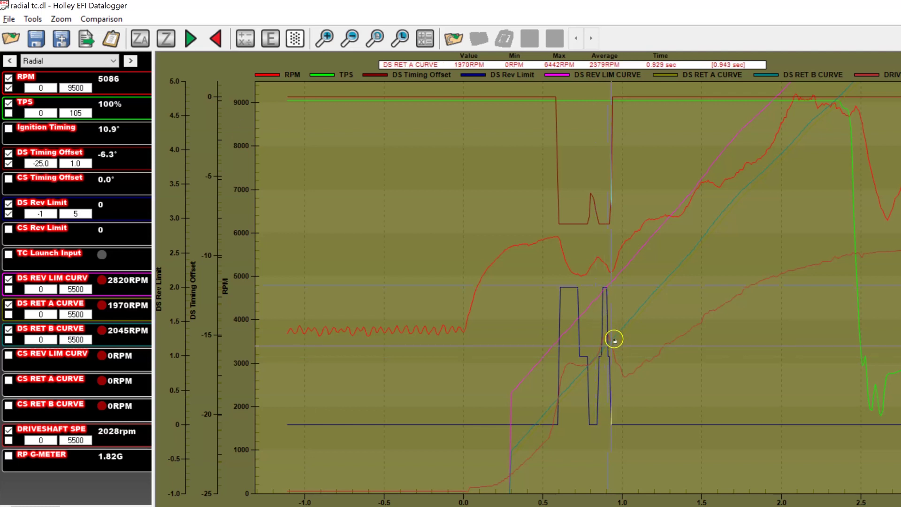
{"action": "left_click", "coordinate": [624, 364]}
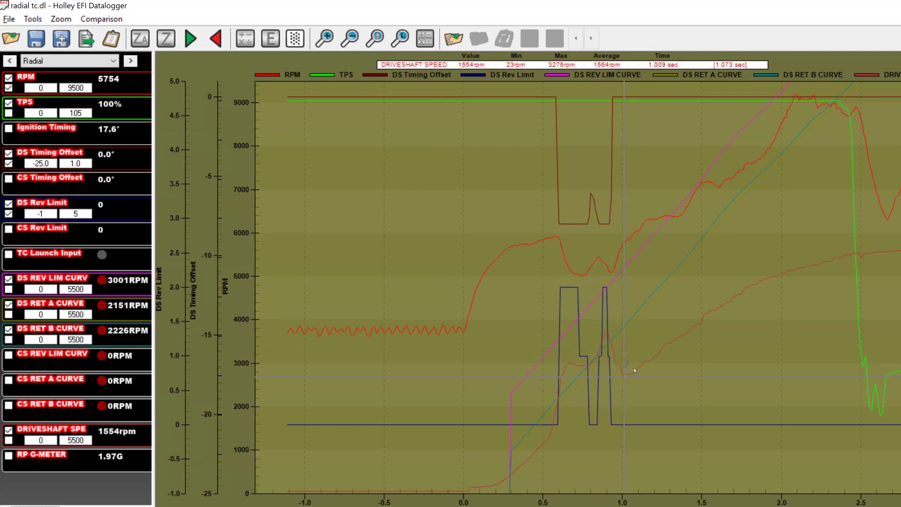
{"action": "left_click", "coordinate": [675, 353]}
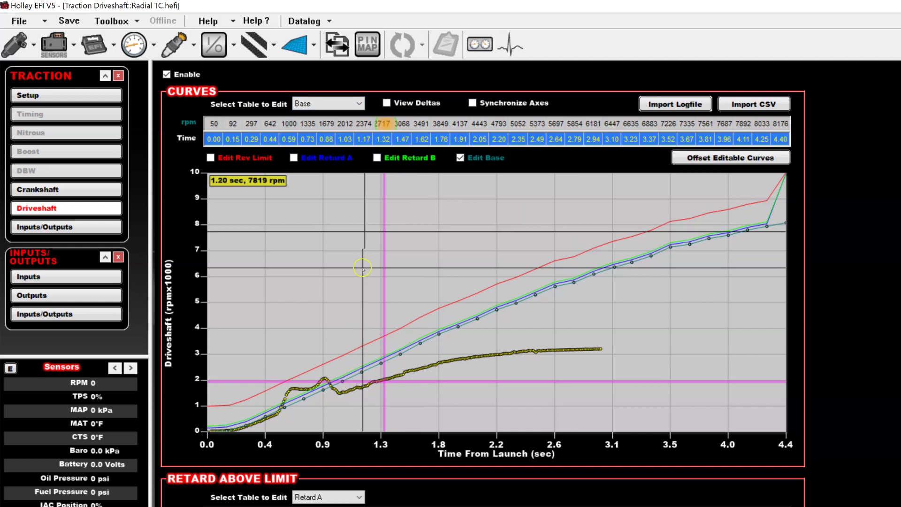
- Select the rpm row, make Retard A the edited curve table, and turn on View Deltas
{"action": "left_click_drag", "start_coordinate": [215, 126], "coordinate": [783, 123]}
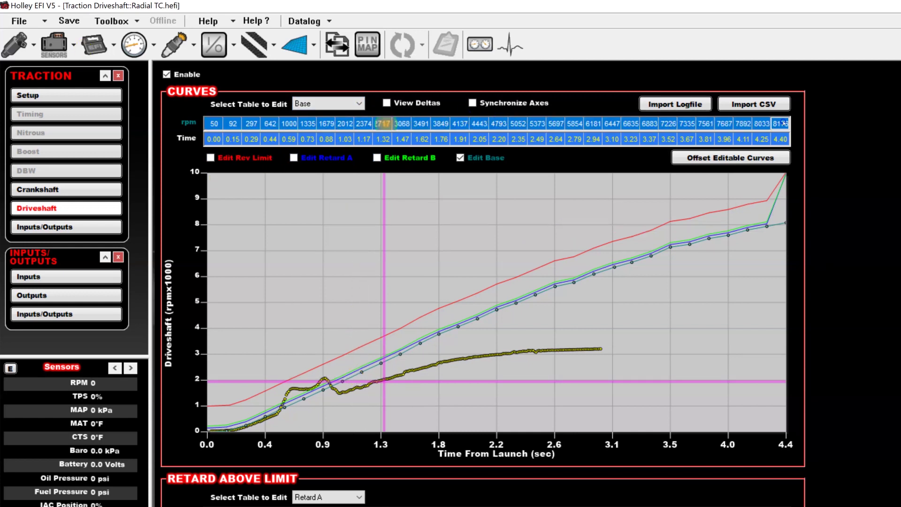
{"action": "left_click", "coordinate": [345, 103]}
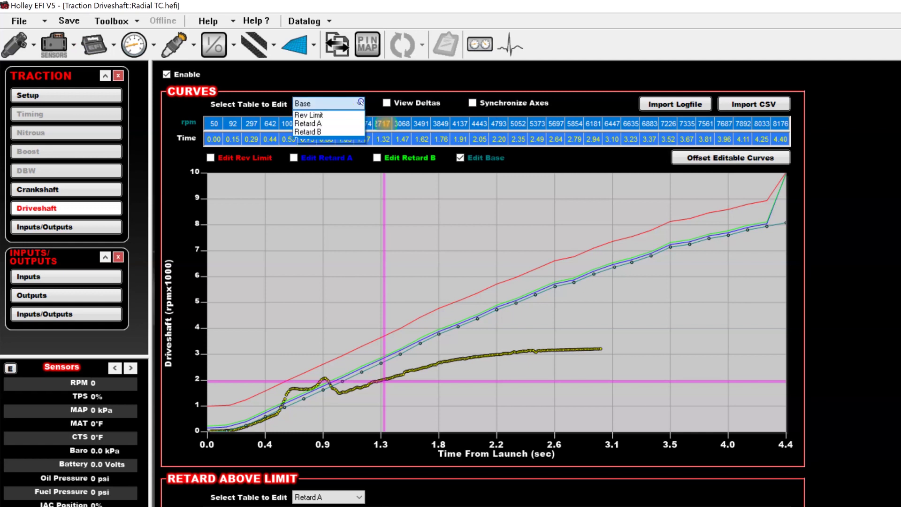
{"action": "left_click", "coordinate": [317, 121]}
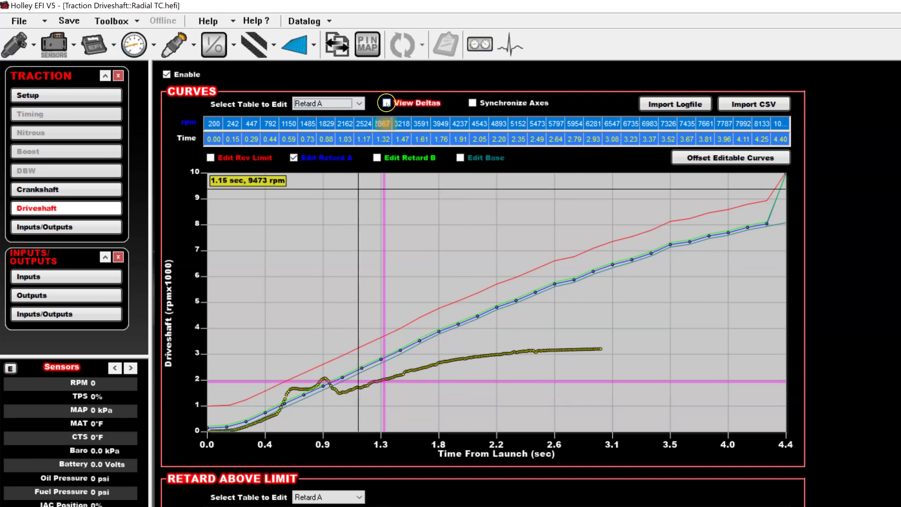
{"action": "left_click", "coordinate": [397, 104]}
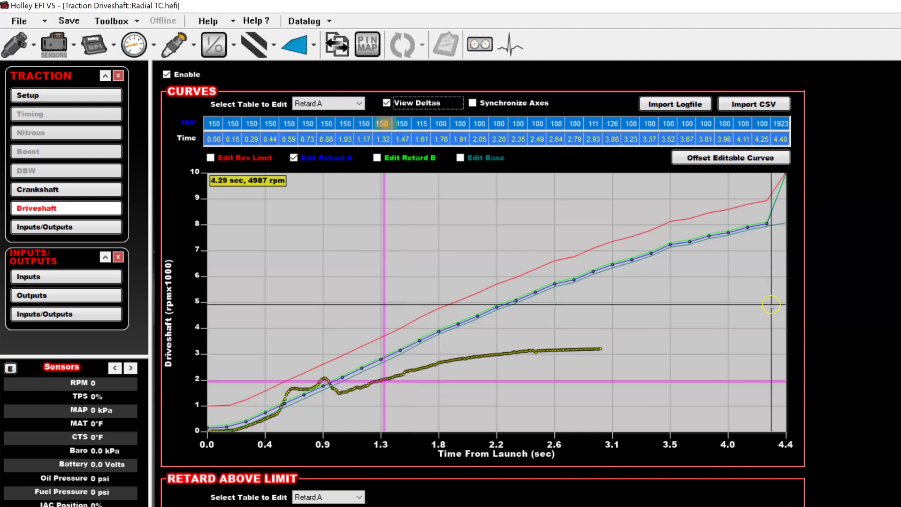
- Scroll to the Retard Above Limit table showing Retard A pulling -2.0° then -1.0°
{"action": "scroll", "coordinate": [483, 283], "scroll_direction": "down", "scroll_amount": 5}
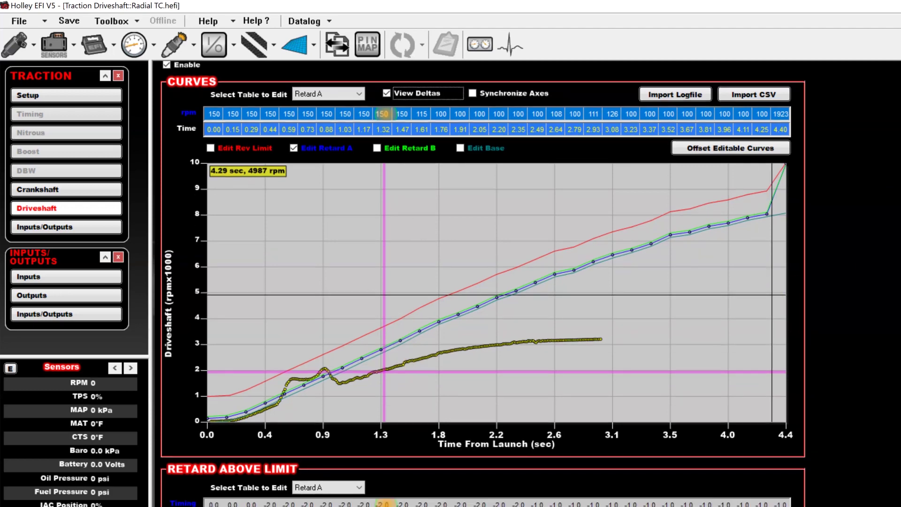
{"action": "scroll", "coordinate": [534, 257], "scroll_direction": "down", "scroll_amount": 2}
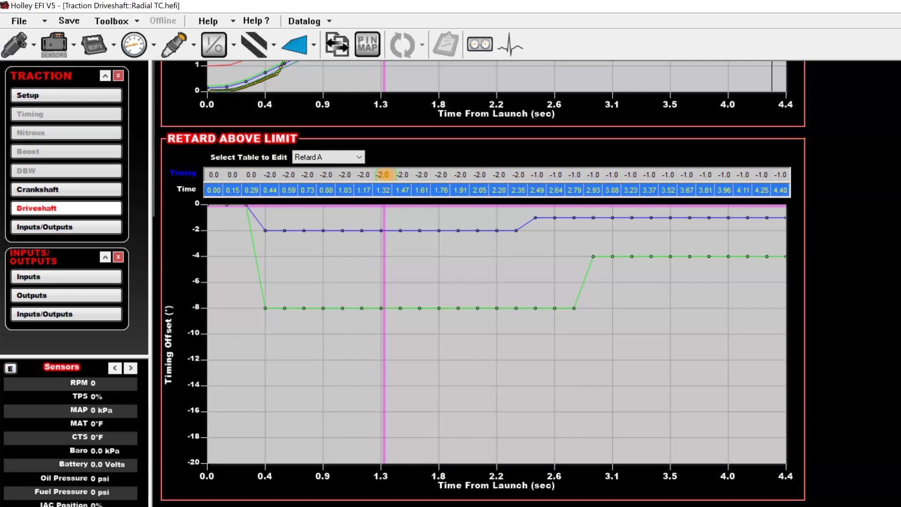
{"action": "scroll", "coordinate": [812, 189], "scroll_direction": "up", "scroll_amount": 5}
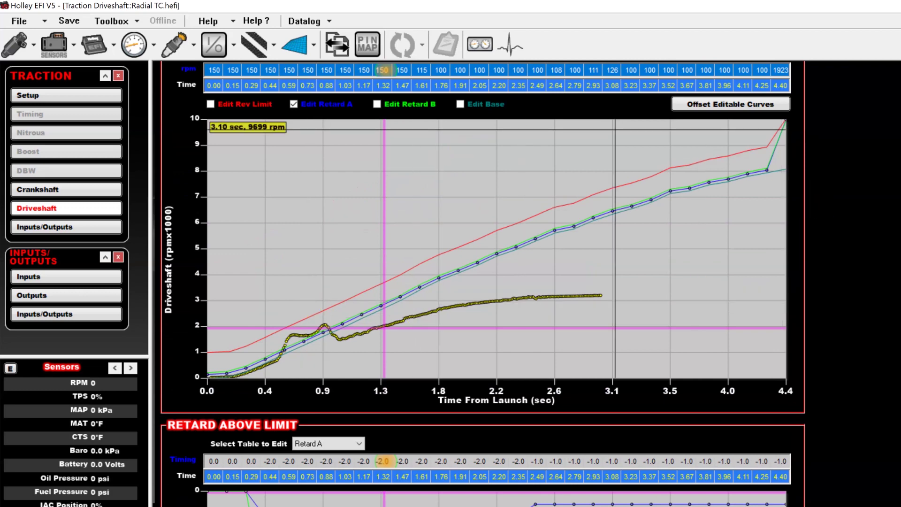
- Switch the driveshaft Curves table to Retard B
{"action": "scroll", "coordinate": [392, 93], "scroll_direction": "up", "scroll_amount": 1}
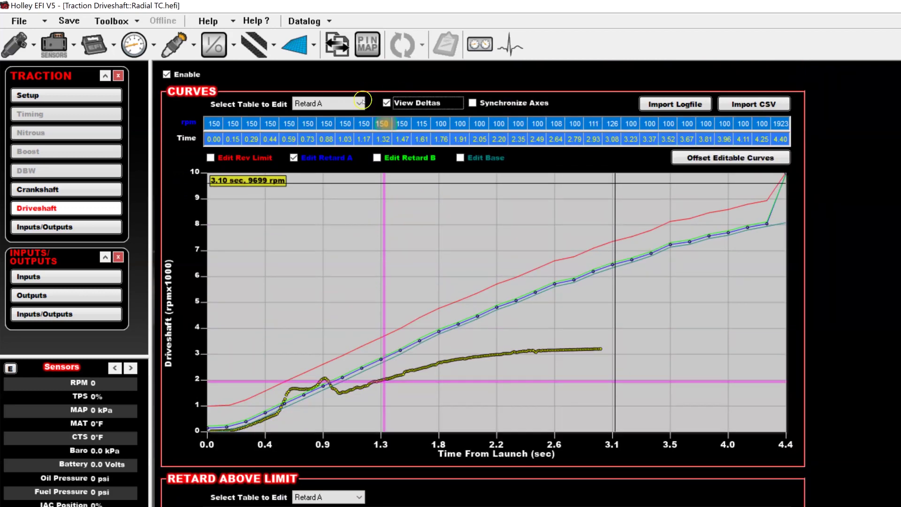
{"action": "left_click", "coordinate": [359, 104]}
{"action": "left_click", "coordinate": [328, 132]}
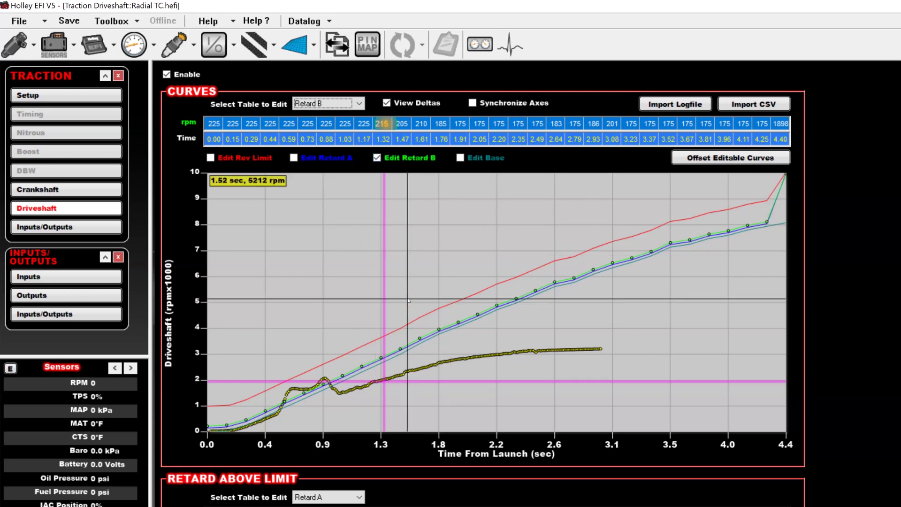
- Show Retard B in the Retard Above Limit table and read its -8.0° and -4.0° timing offsets
{"action": "scroll", "coordinate": [774, 315], "scroll_direction": "down", "scroll_amount": 6}
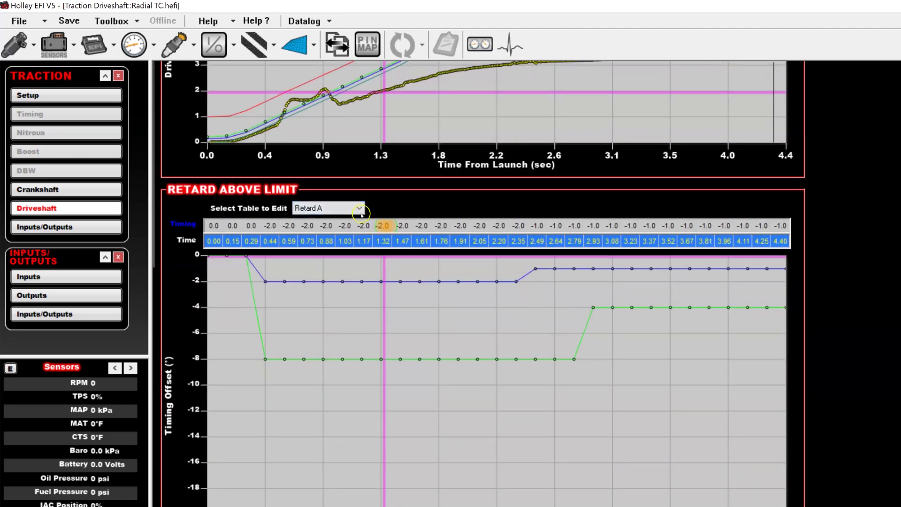
{"action": "left_click", "coordinate": [360, 211]}
{"action": "left_click", "coordinate": [338, 228]}
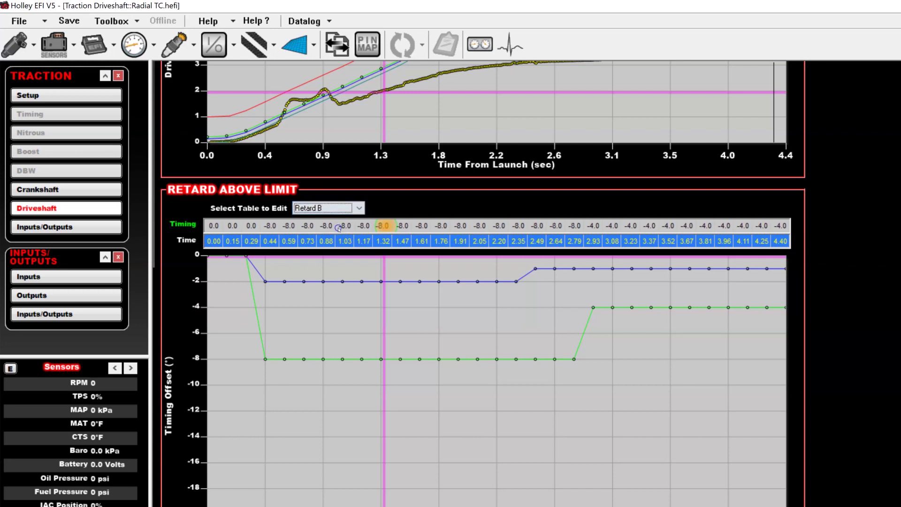
{"action": "left_click", "coordinate": [384, 323]}
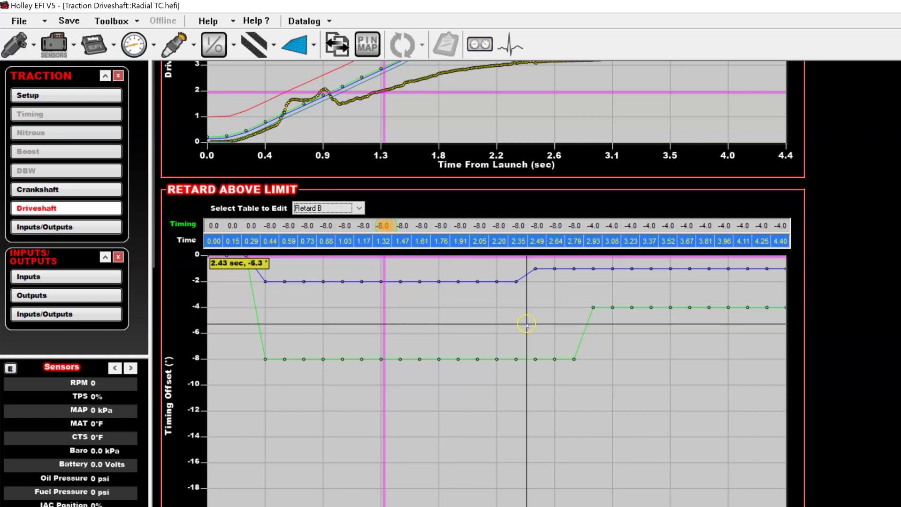
- Switch the curve table to Rev Limit and raise its point at 1.47 s
{"action": "scroll", "coordinate": [483, 281], "scroll_direction": "up", "scroll_amount": 6}
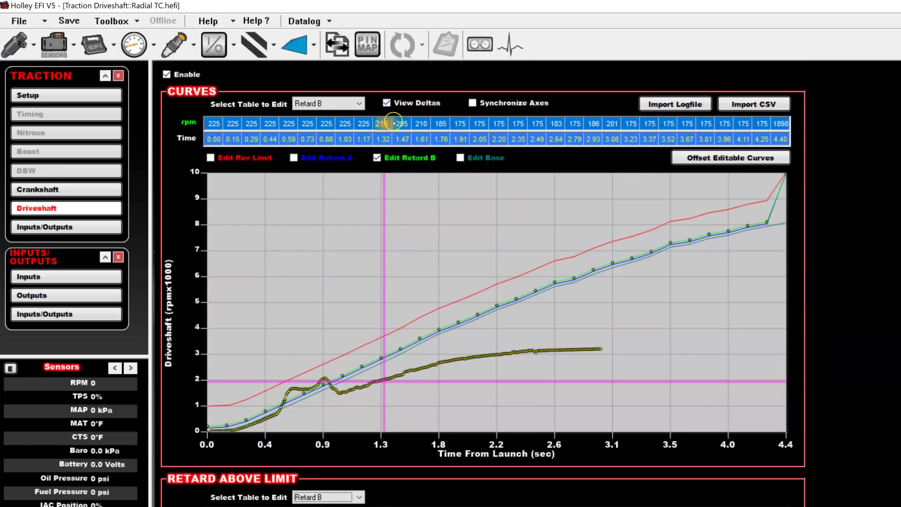
{"action": "left_click", "coordinate": [360, 105]}
{"action": "left_click", "coordinate": [335, 113]}
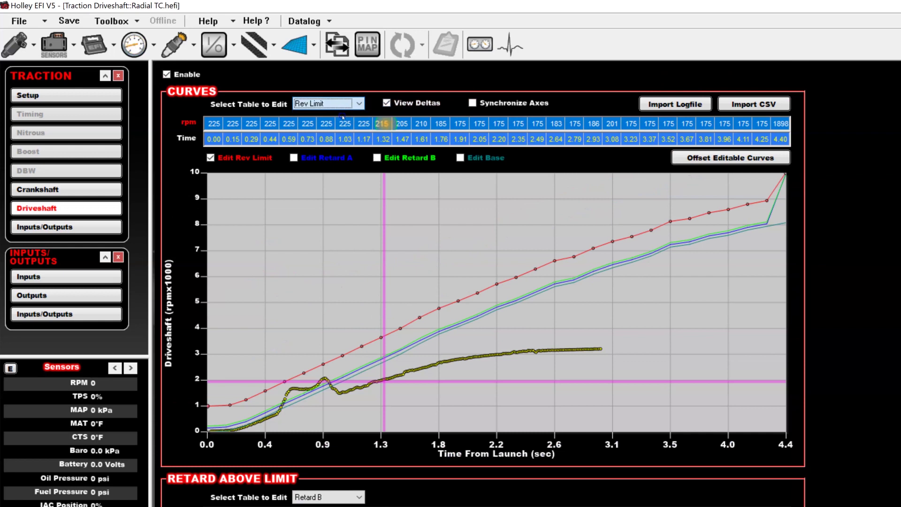
{"action": "left_click", "coordinate": [398, 124]}
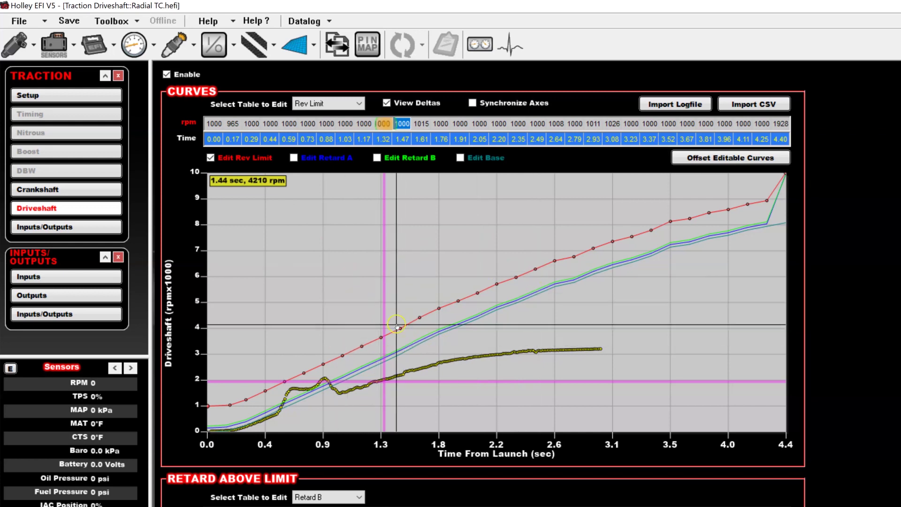
{"action": "left_click_drag", "start_coordinate": [396, 326], "coordinate": [402, 305]}
- Set the Rev Limit cells from 1.32 to 1.61 s to 1000 rpm
{"action": "left_click", "coordinate": [290, 158]}
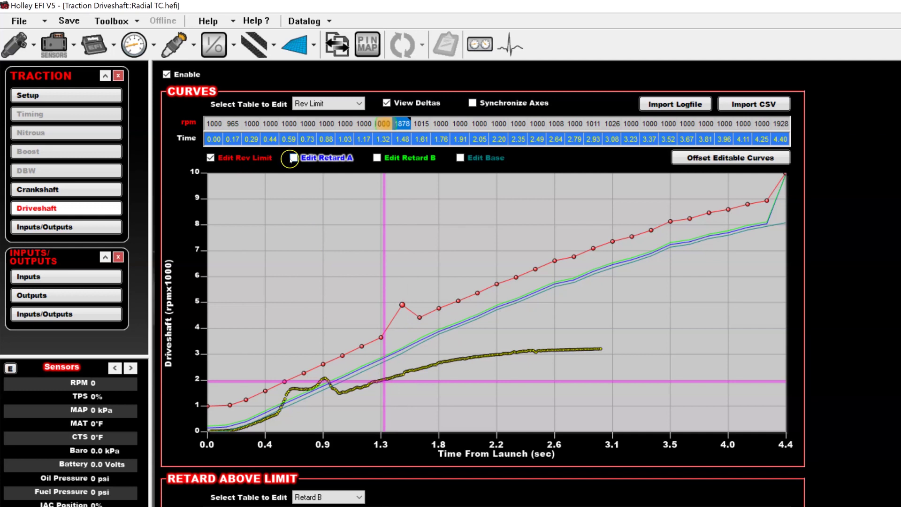
{"action": "left_click_drag", "start_coordinate": [373, 293], "coordinate": [434, 309]}
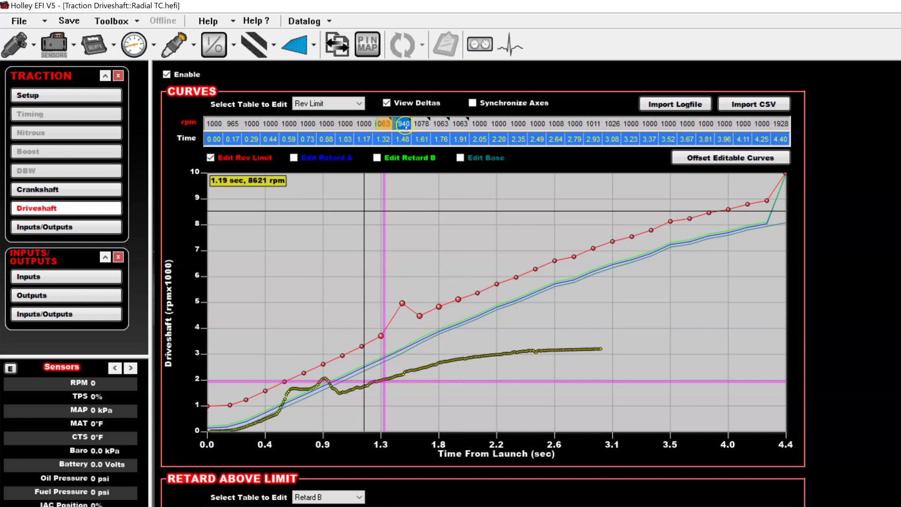
{"action": "left_click_drag", "start_coordinate": [405, 127], "coordinate": [423, 131]}
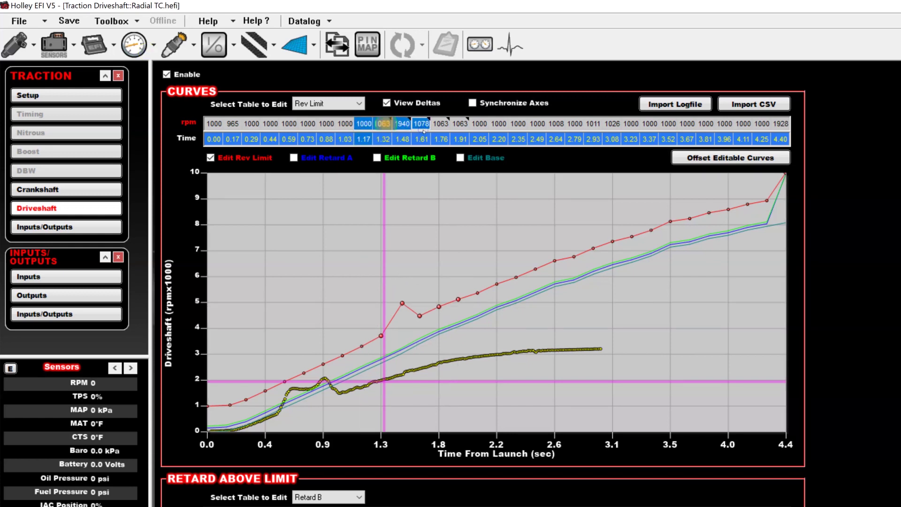
{"action": "type", "text": "1000"}
{"action": "key", "text": "Return"}
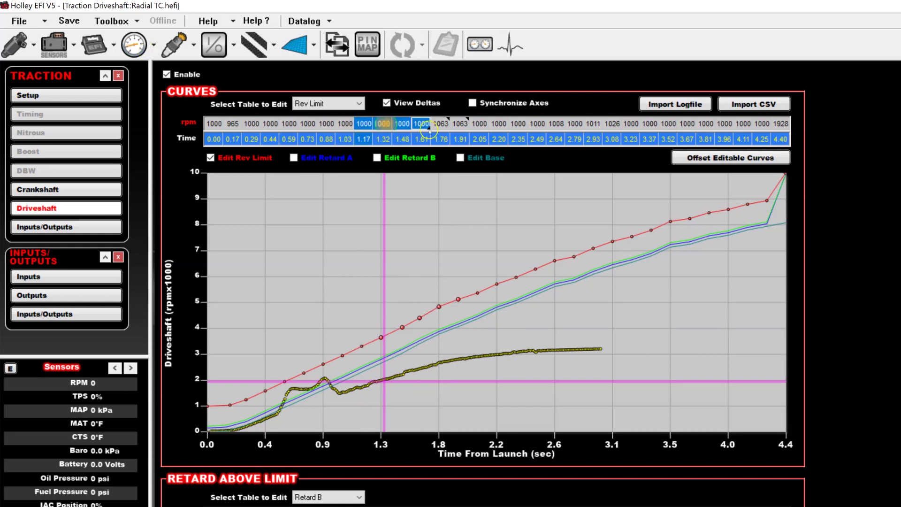
{"action": "left_click", "coordinate": [443, 126]}
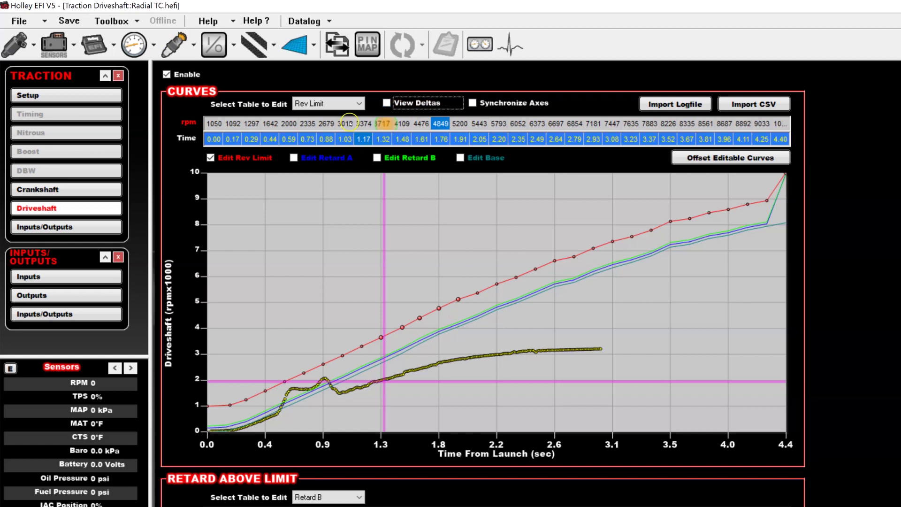
{"action": "left_click_drag", "start_coordinate": [350, 124], "coordinate": [422, 127]}
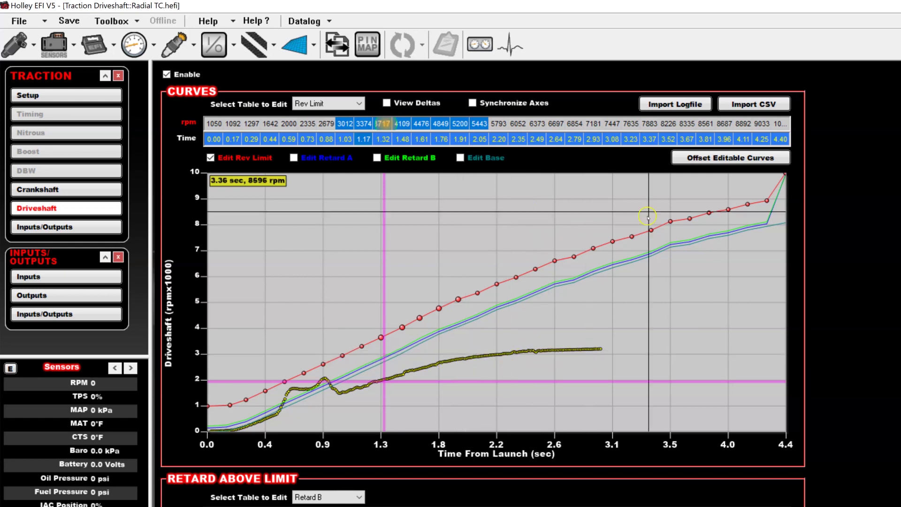
- Copy the logged driveshaft trace into the Base curve
{"action": "right_click", "coordinate": [507, 353]}
{"action": "mouse_move", "coordinate": [535, 360]}
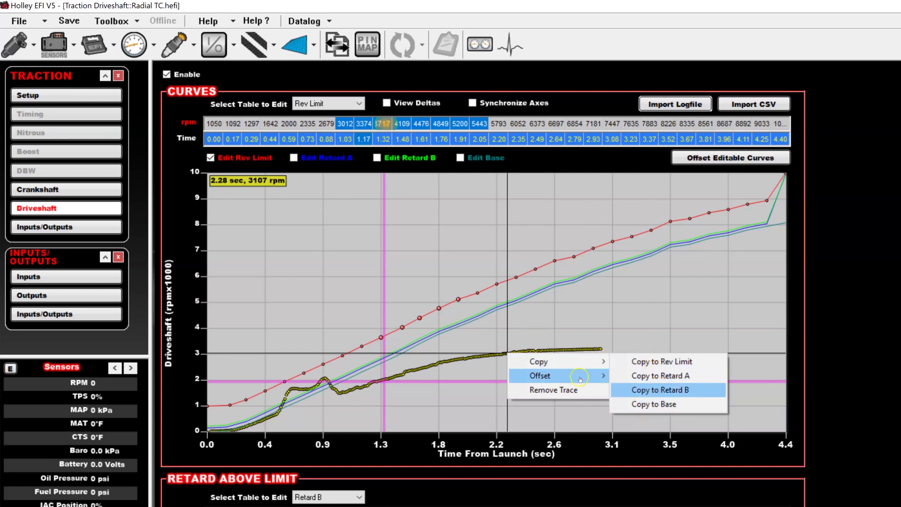
{"action": "mouse_move", "coordinate": [580, 378]}
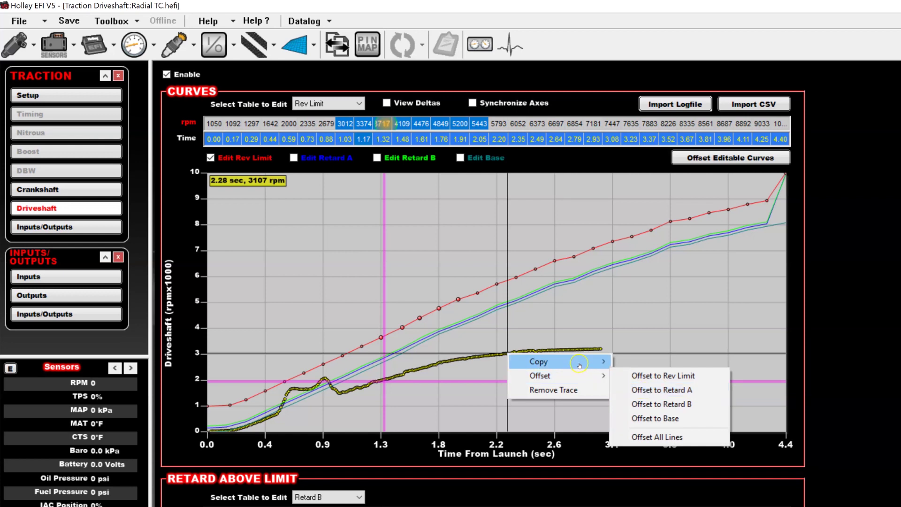
{"action": "mouse_move", "coordinate": [589, 361]}
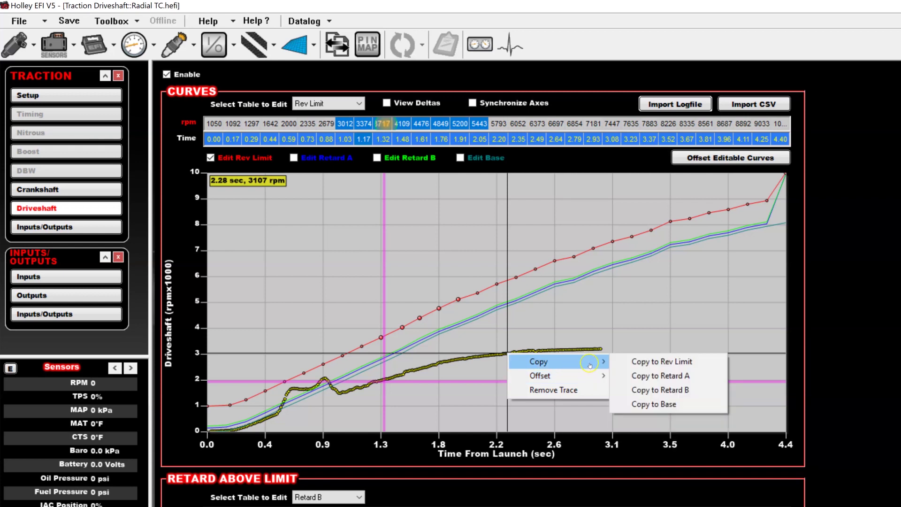
{"action": "left_click", "coordinate": [662, 404]}
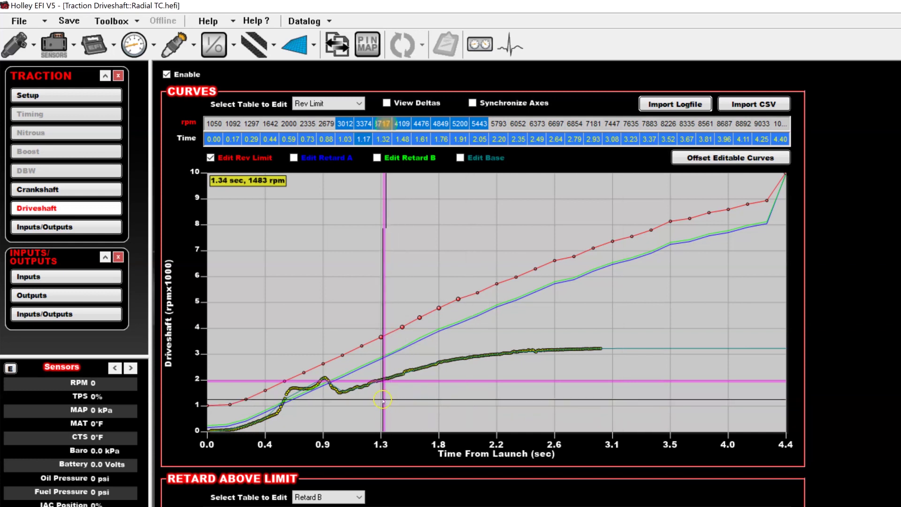
- Offset Retard A from the logged trace by +100 rpm
{"action": "right_click", "coordinate": [456, 360]}
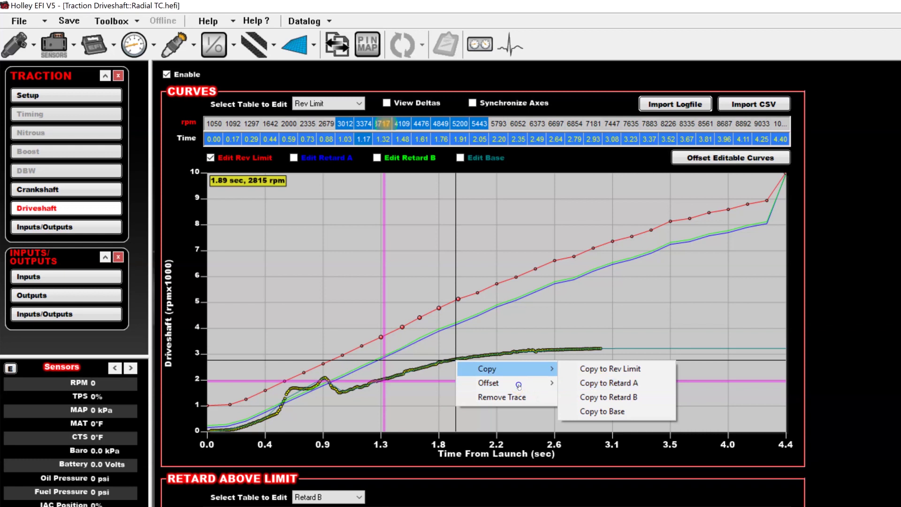
{"action": "mouse_move", "coordinate": [527, 383]}
{"action": "left_click", "coordinate": [602, 395]}
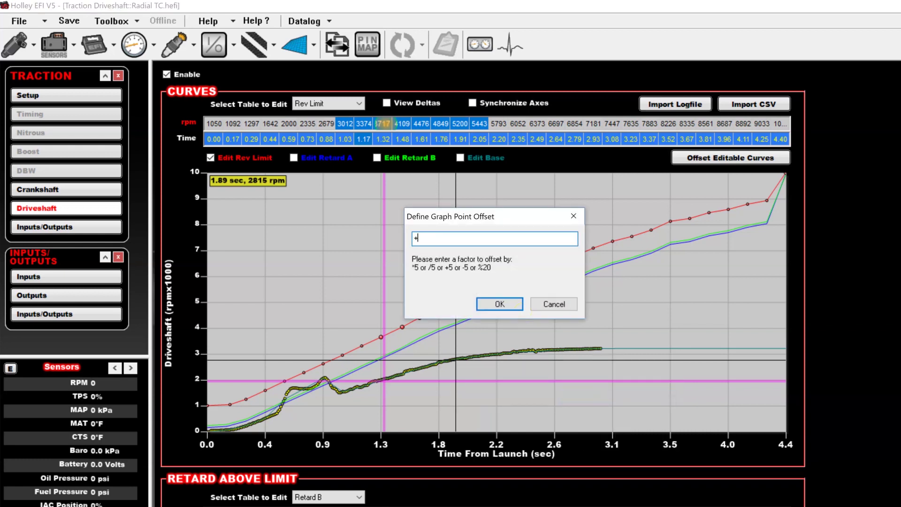
{"action": "key", "text": "Return"}
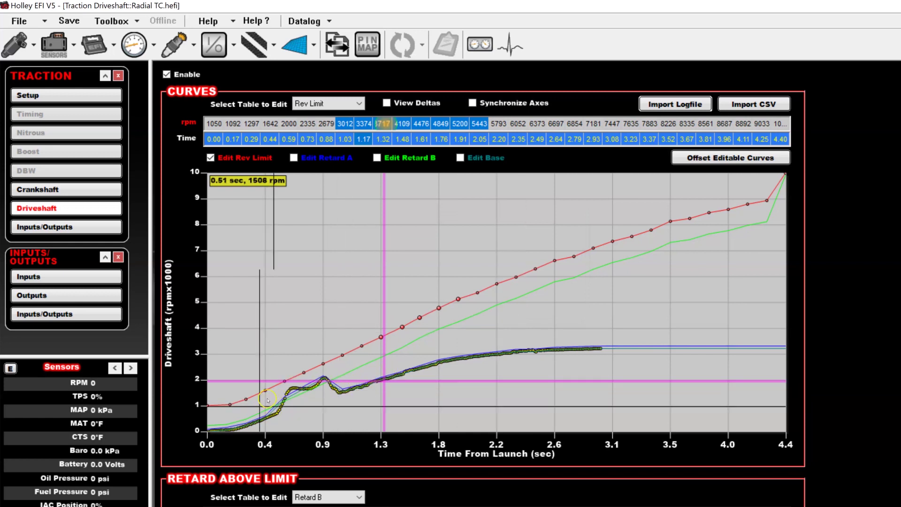
{"action": "left_click", "coordinate": [369, 375]}
- Copy the logged trace into Retard B and offset it by +200 rpm
{"action": "right_click", "coordinate": [421, 369]}
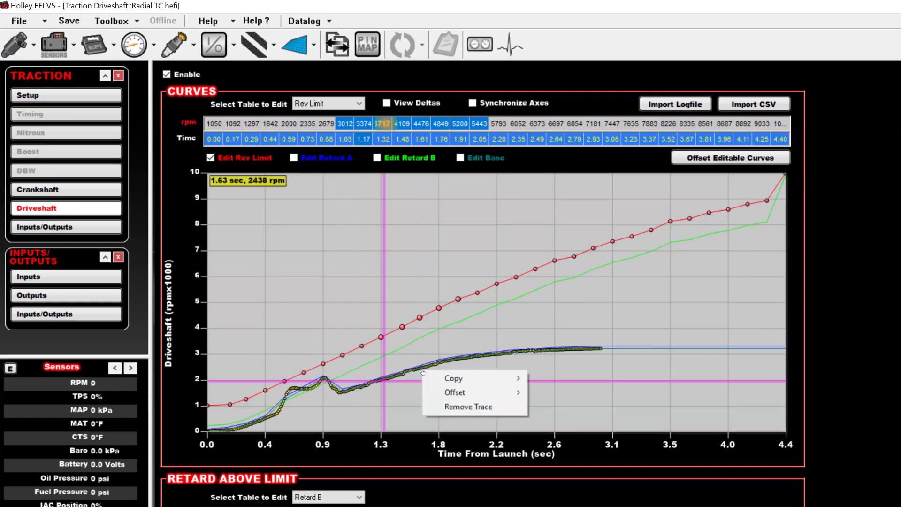
{"action": "mouse_move", "coordinate": [469, 378]}
{"action": "left_click", "coordinate": [582, 408]}
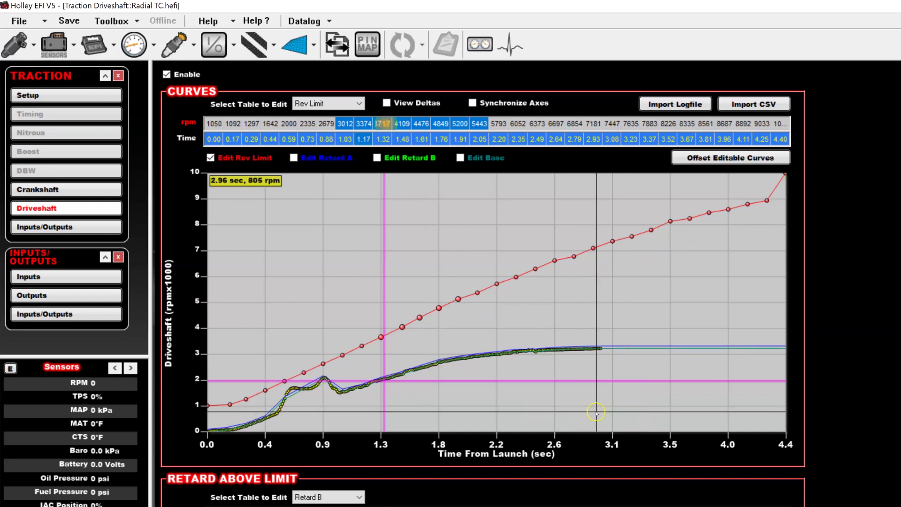
{"action": "right_click", "coordinate": [436, 360]}
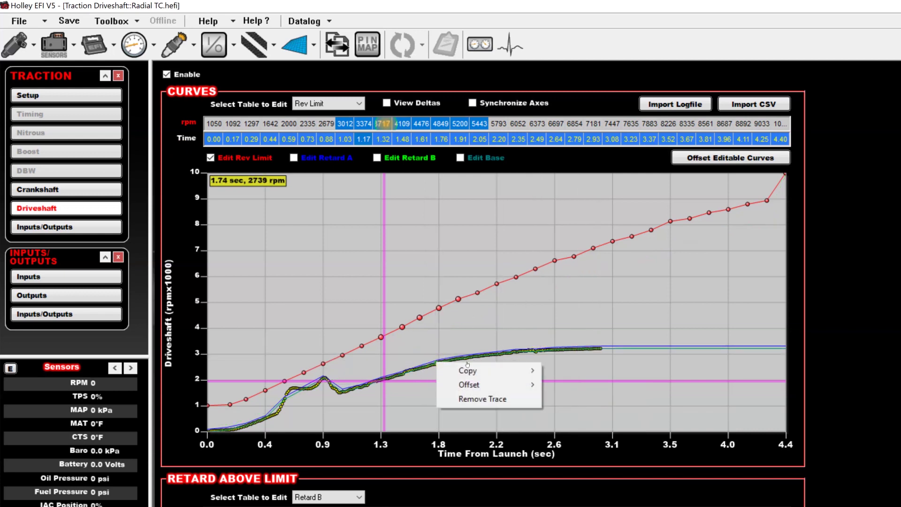
{"action": "mouse_move", "coordinate": [491, 380]}
{"action": "left_click", "coordinate": [582, 408]}
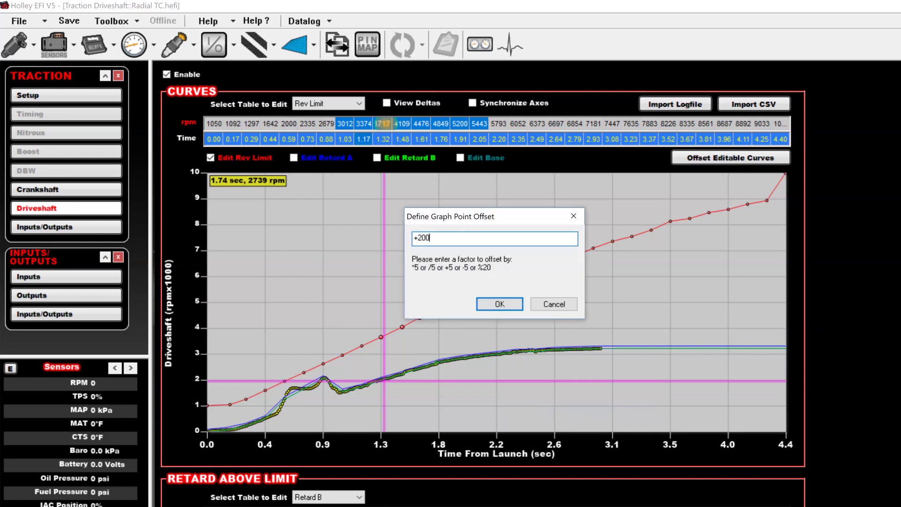
{"action": "key", "text": "Return"}
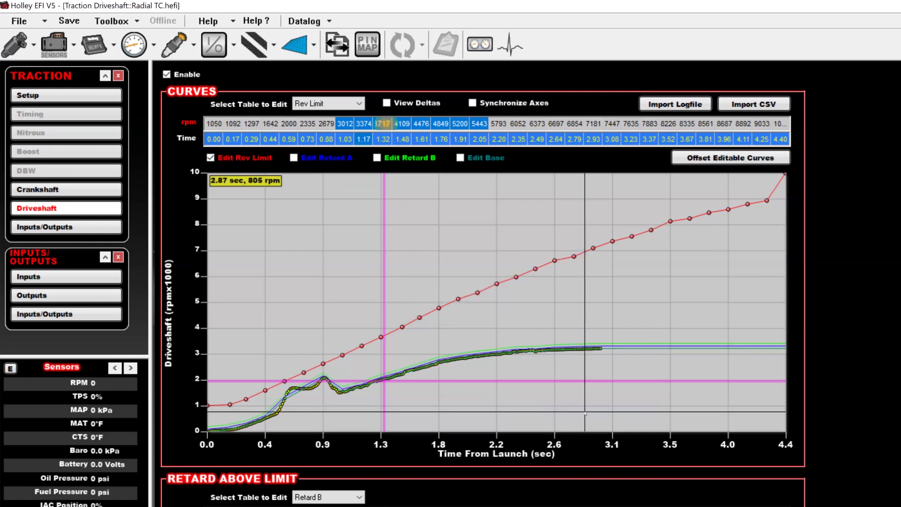
- Begin offsetting the logged trace into the Rev Limit curve
{"action": "right_click", "coordinate": [537, 348]}
{"action": "mouse_move", "coordinate": [575, 360]}
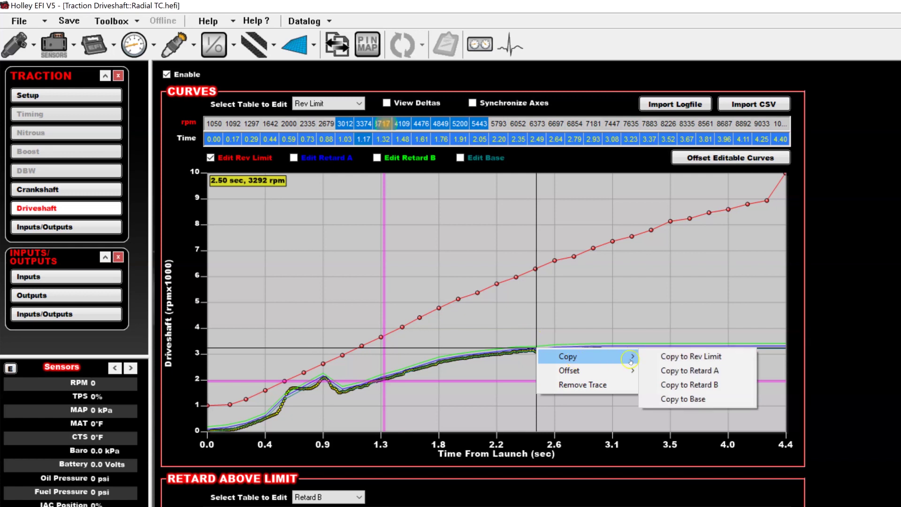
{"action": "mouse_move", "coordinate": [618, 376]}
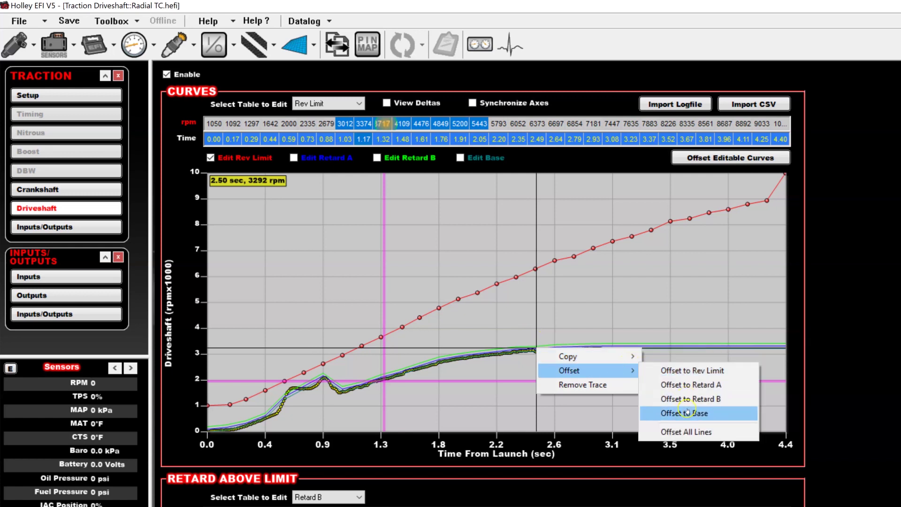
{"action": "left_click", "coordinate": [684, 371]}
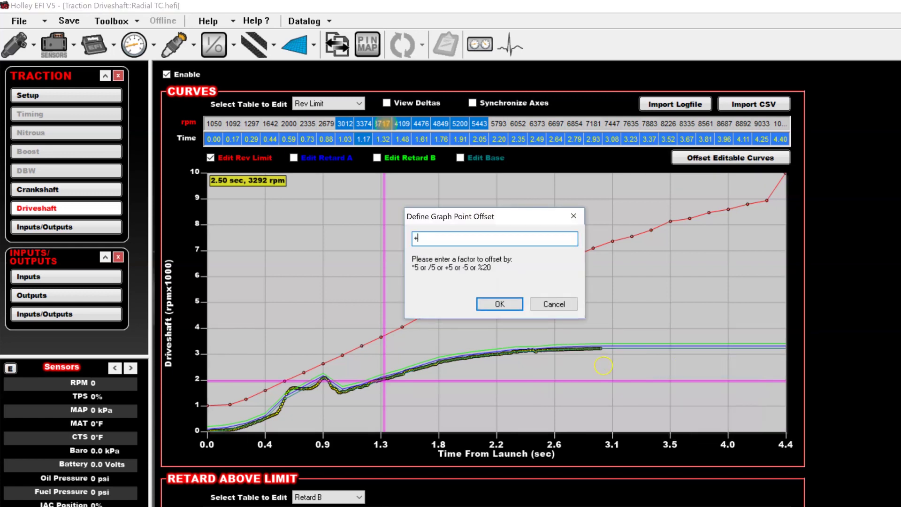
- Apply a +5 offset so Rev Limit tracks just above the logged trace
{"action": "type", "text": "+5"}
{"action": "key", "text": "Return"}
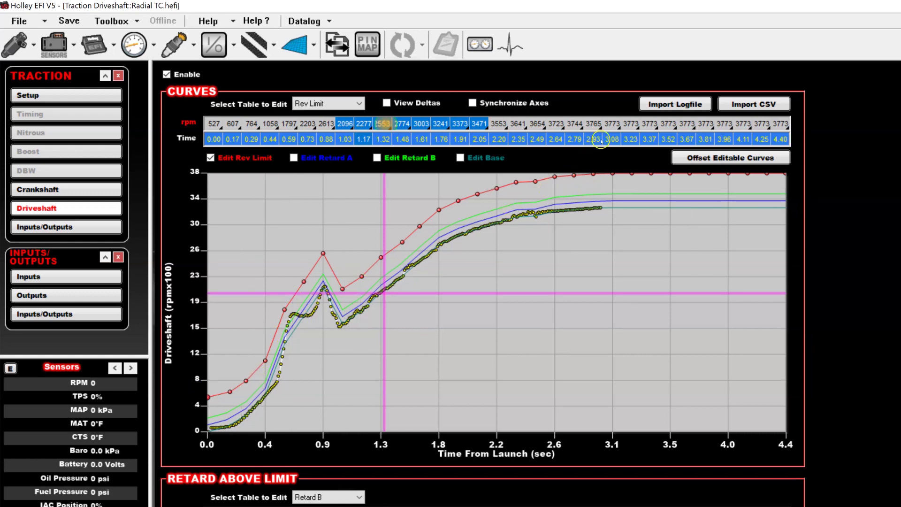
- Change the 3.23 s time point to 1.50 and space the times evenly from 0.00 to 1.50
{"action": "left_click", "coordinate": [627, 139]}
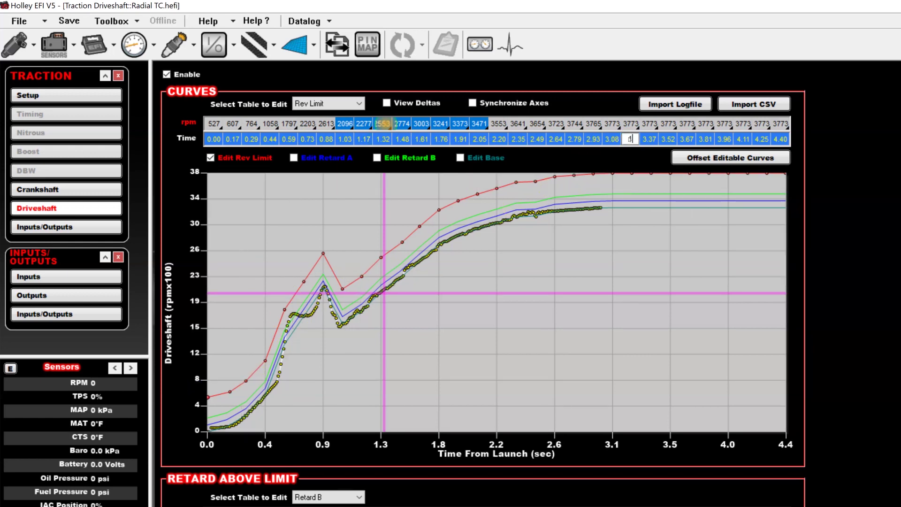
{"action": "type", "text": "1.50"}
{"action": "key", "text": "Return"}
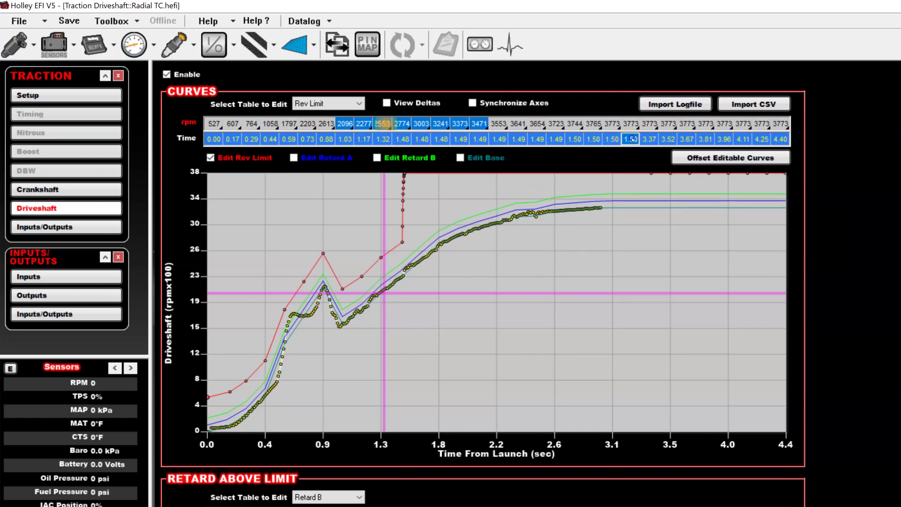
{"action": "left_click_drag", "start_coordinate": [632, 139], "coordinate": [242, 137]}
{"action": "right_click", "coordinate": [214, 140]}
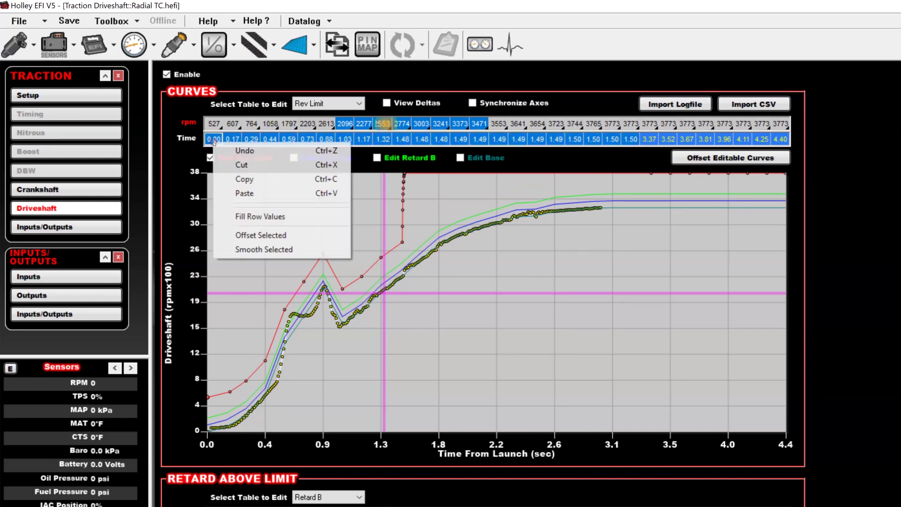
{"action": "left_click", "coordinate": [267, 216]}
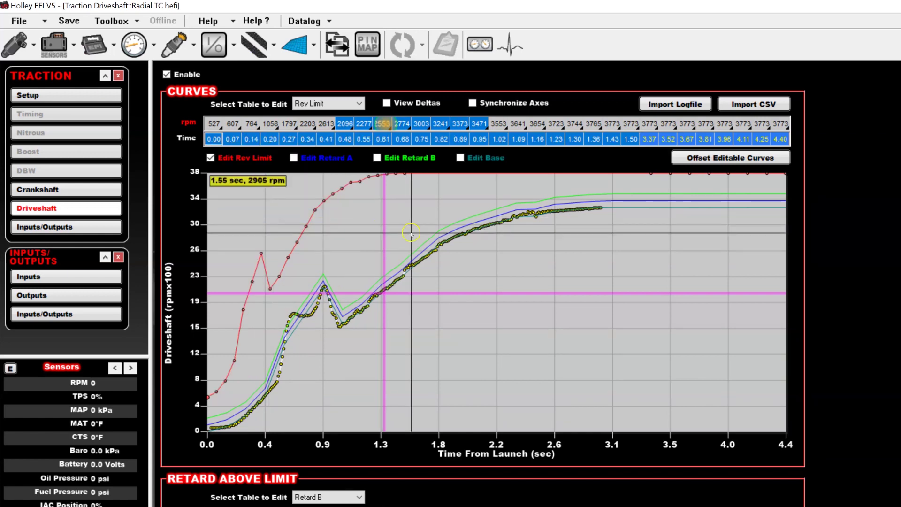
- Space the later time points evenly from 1.50 out to 4.40 s
{"action": "left_click", "coordinate": [746, 139]}
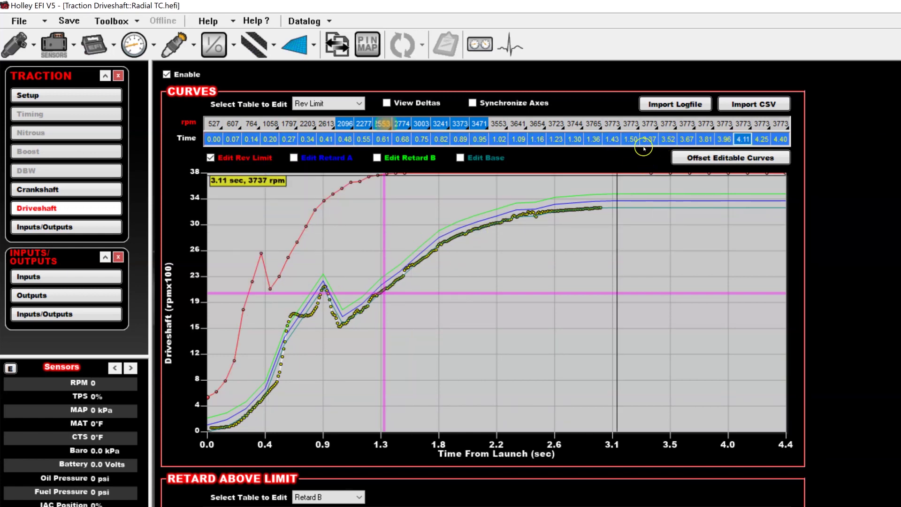
{"action": "left_click", "coordinate": [738, 139]}
{"action": "right_click", "coordinate": [780, 139]}
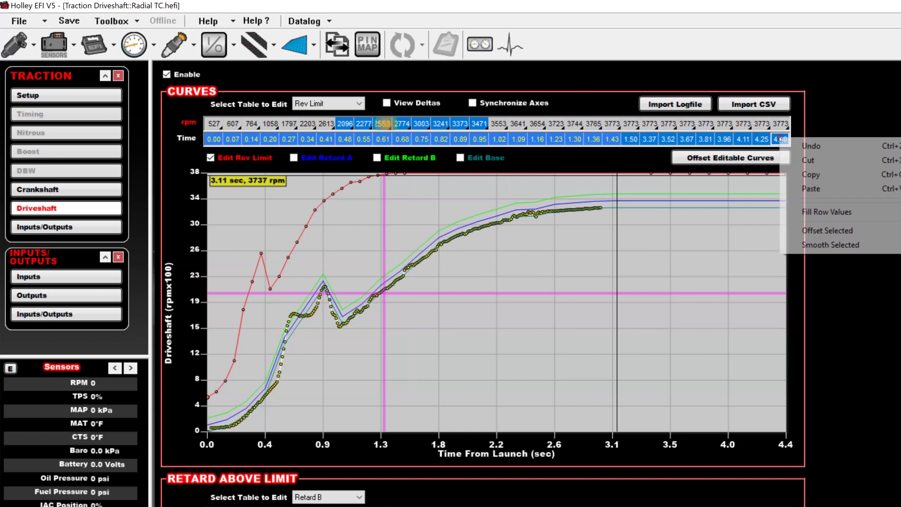
{"action": "left_click", "coordinate": [818, 212]}
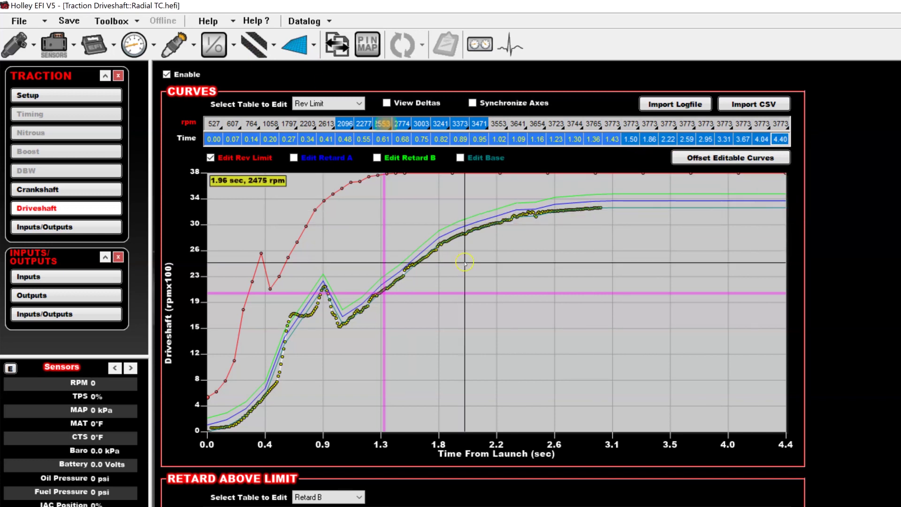
- Offset the logged trace into Rev Limit by +500 rpm, then check Retard Above Limit
{"action": "right_click", "coordinate": [395, 283]}
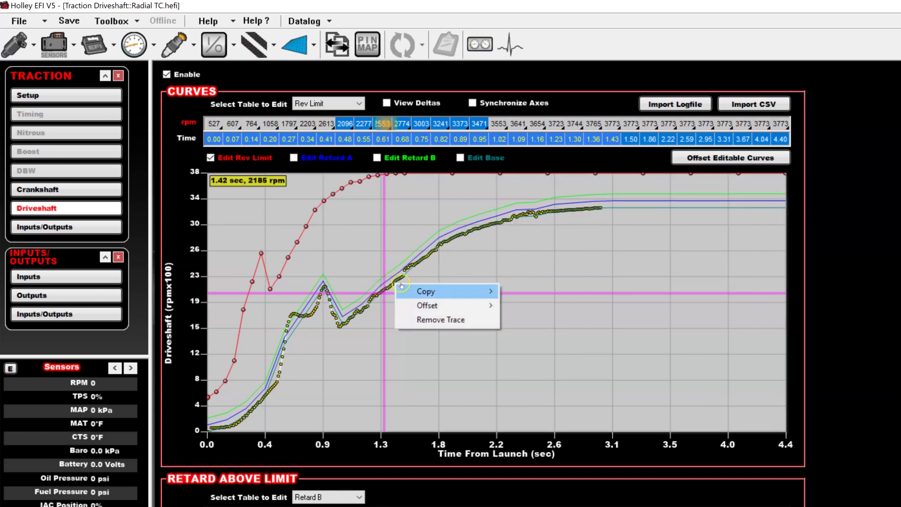
{"action": "mouse_move", "coordinate": [449, 304]}
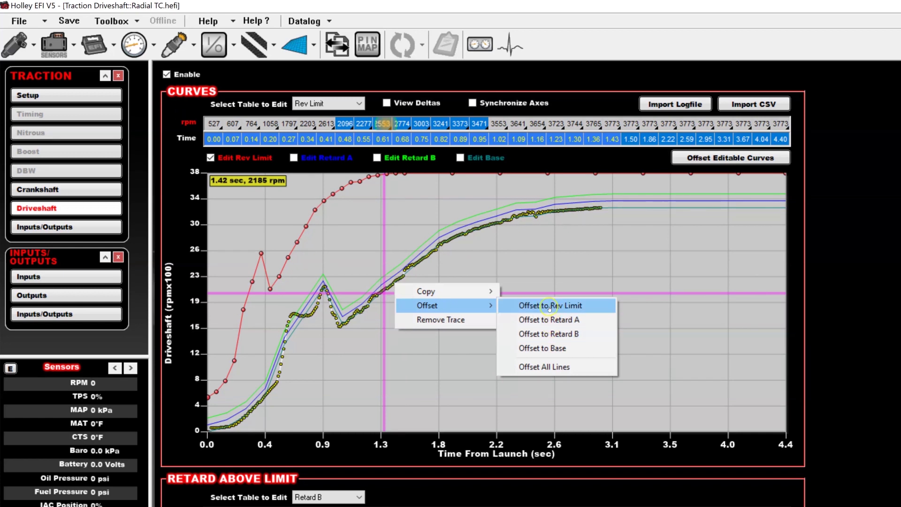
{"action": "left_click", "coordinate": [549, 305]}
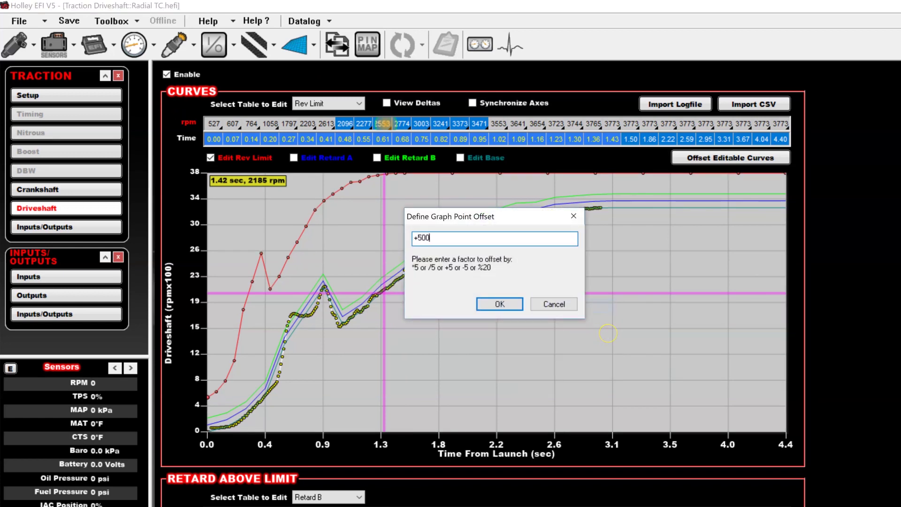
{"action": "key", "text": "Return"}
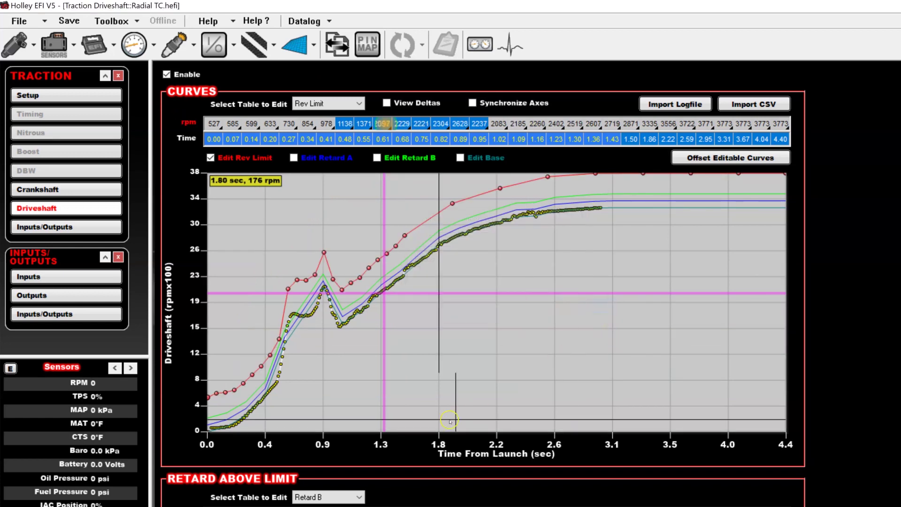
{"action": "left_click", "coordinate": [258, 378]}
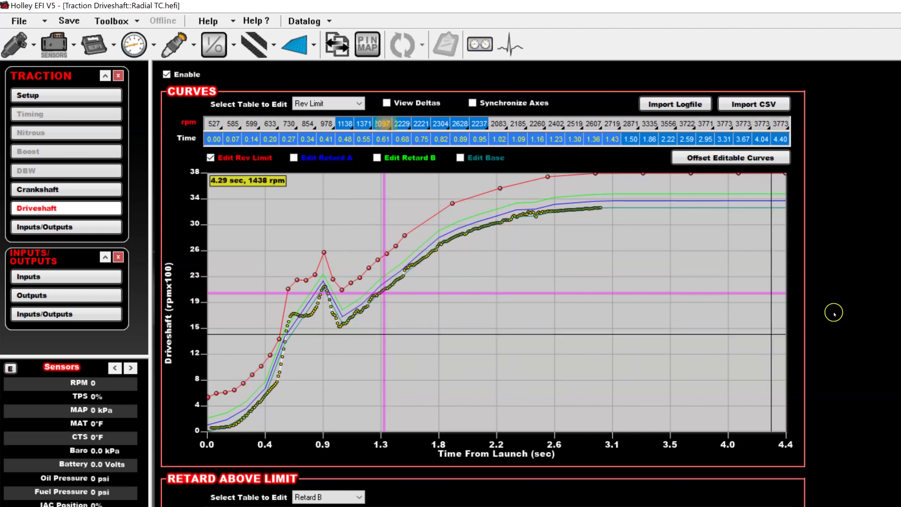
{"action": "scroll", "coordinate": [771, 334], "scroll_direction": "down", "scroll_amount": 5}
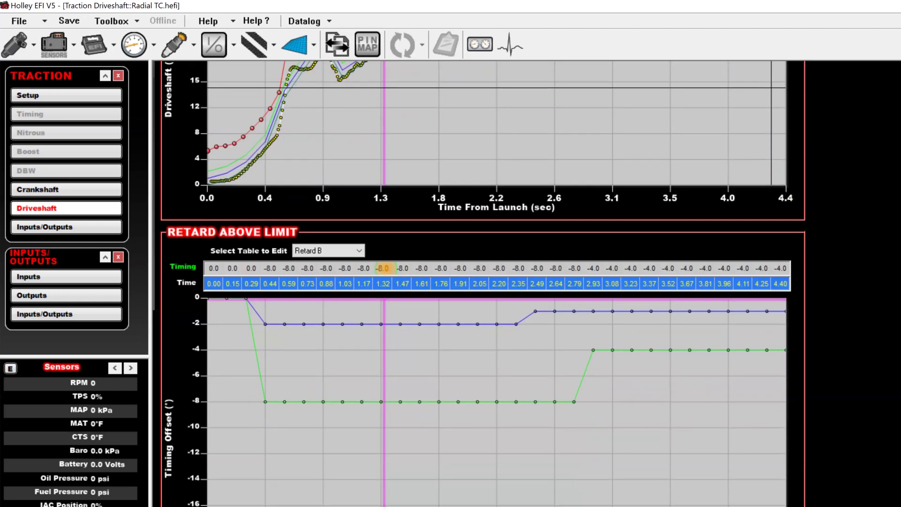
{"action": "scroll", "coordinate": [725, 196], "scroll_direction": "up", "scroll_amount": 5}
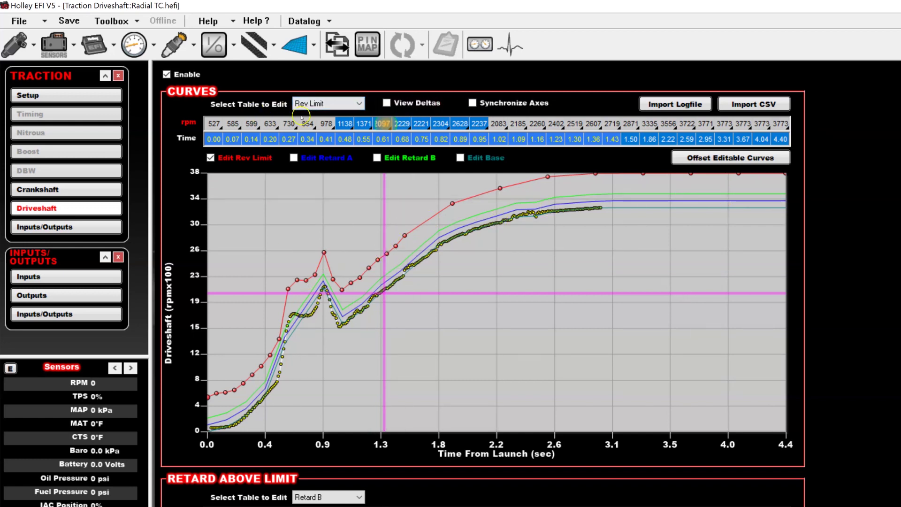
- Set every Rev Limit rpm value to 0, then select the early cells up to 0.68 s
{"action": "left_click_drag", "start_coordinate": [212, 122], "coordinate": [750, 126]}
{"action": "type", "text": "0"}
{"action": "key", "text": "Return"}
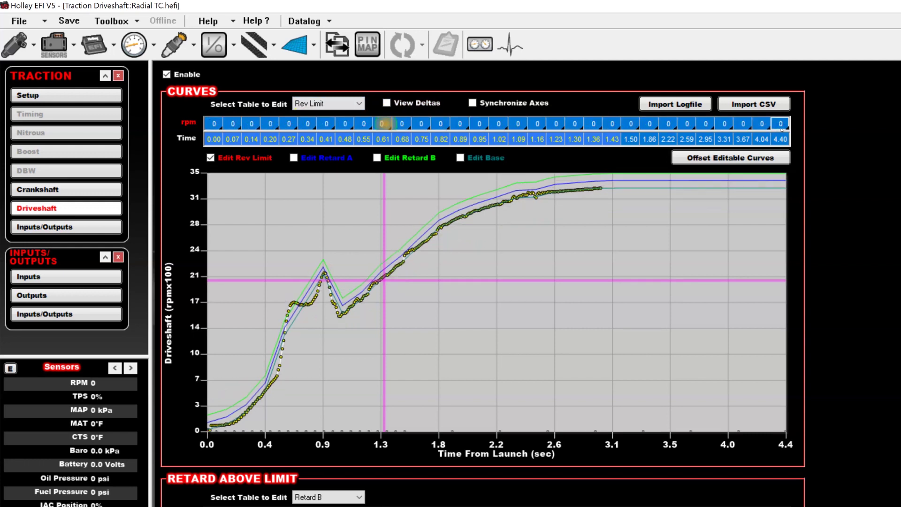
{"action": "left_click", "coordinate": [631, 123]}
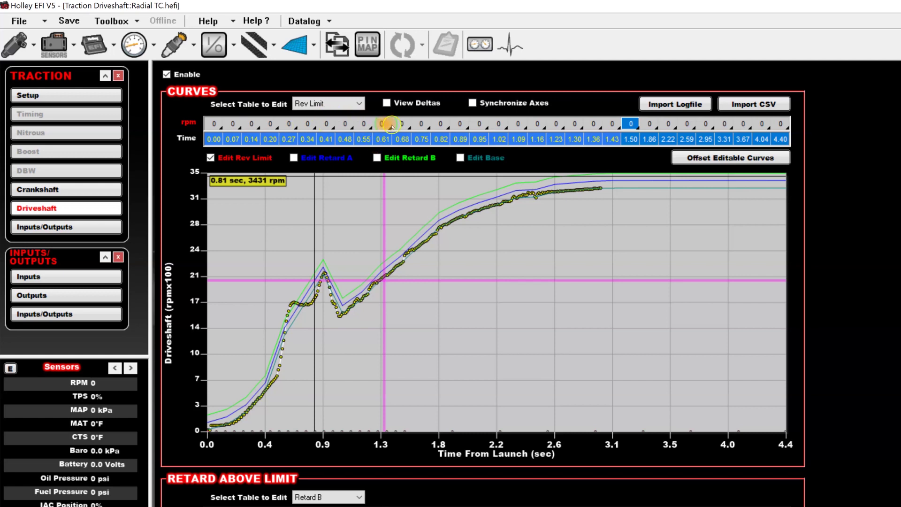
{"action": "left_click_drag", "start_coordinate": [402, 125], "coordinate": [268, 121]}
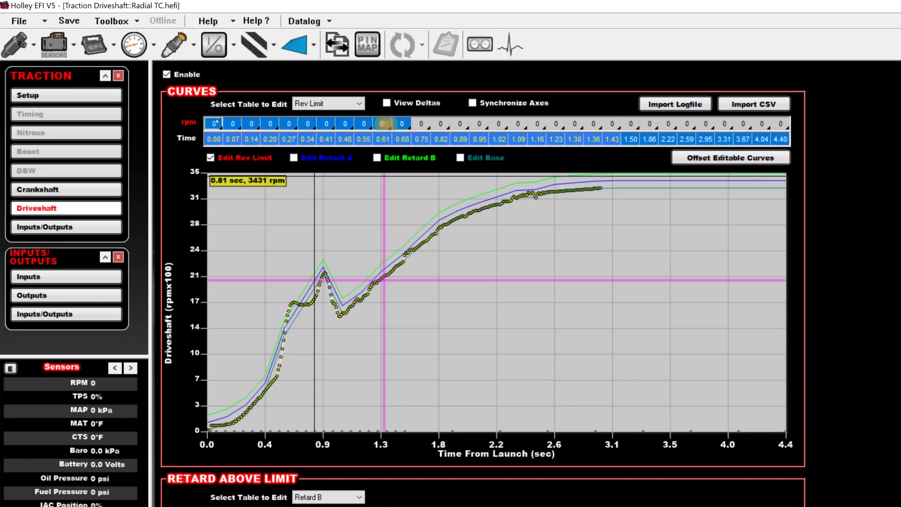
- In delta view, set the early Rev Limit cells to 500 rpm above the trace
{"action": "left_click", "coordinate": [404, 104]}
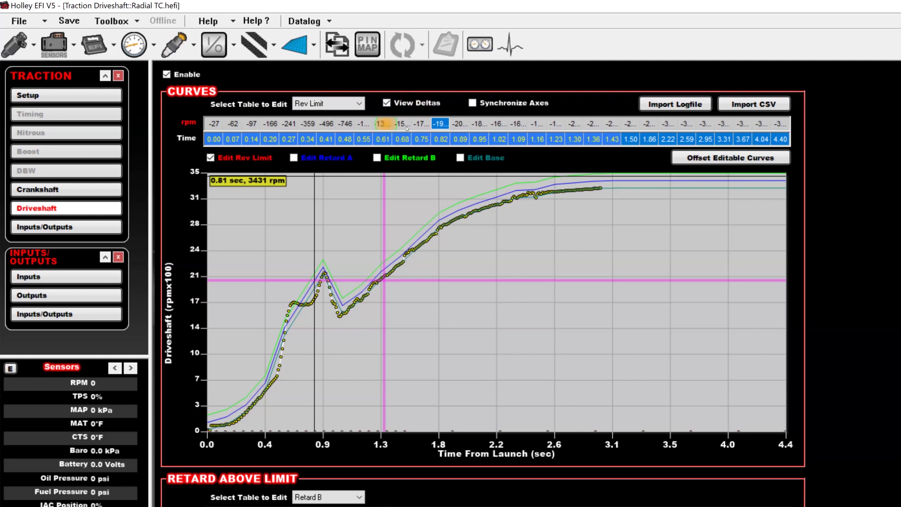
{"action": "left_click", "coordinate": [283, 121]}
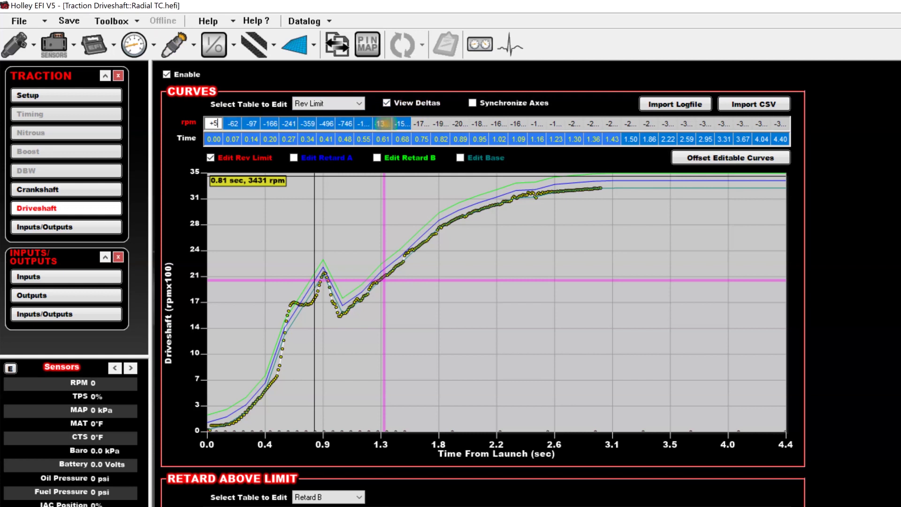
{"action": "type", "text": "500"}
{"action": "key", "text": "Return"}
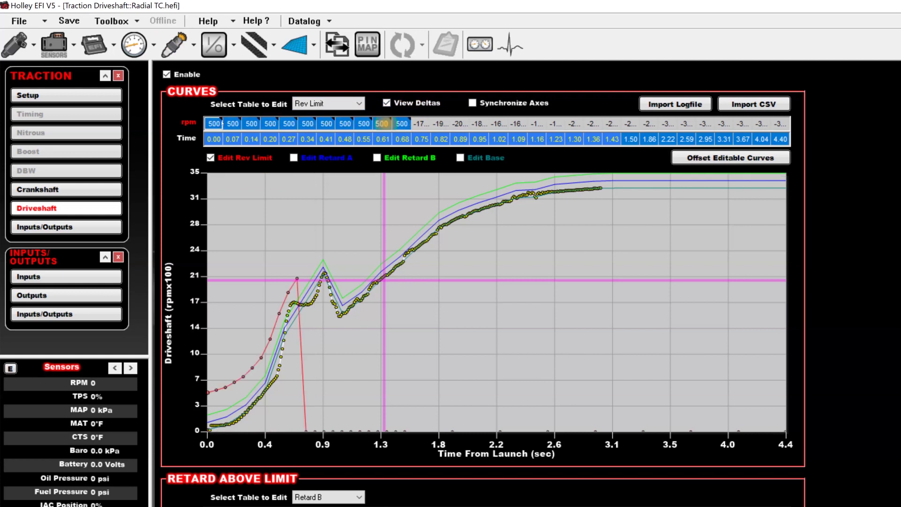
{"action": "left_click", "coordinate": [386, 103]}
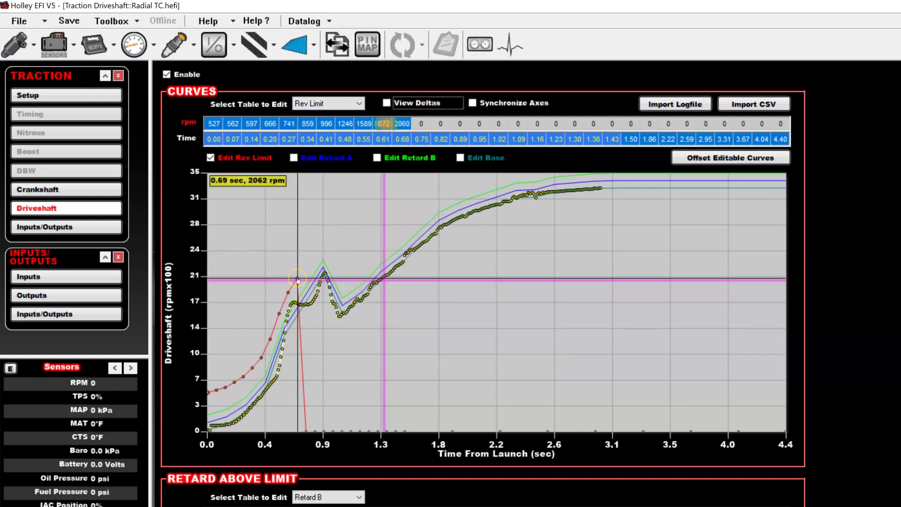
{"action": "left_click", "coordinate": [378, 157]}
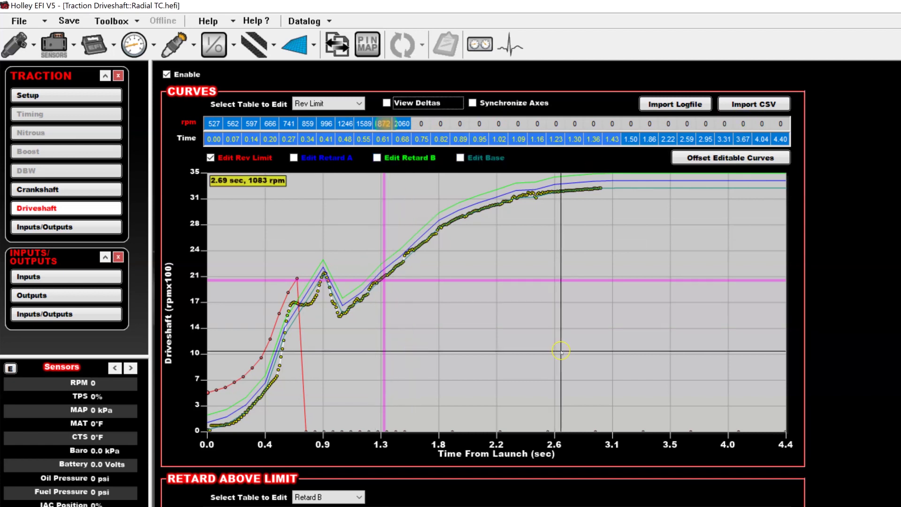
- Raise the Rev Limit point near 0.47 s to 1326 rpm
{"action": "scroll", "coordinate": [561, 353], "scroll_direction": "up", "scroll_amount": 5}
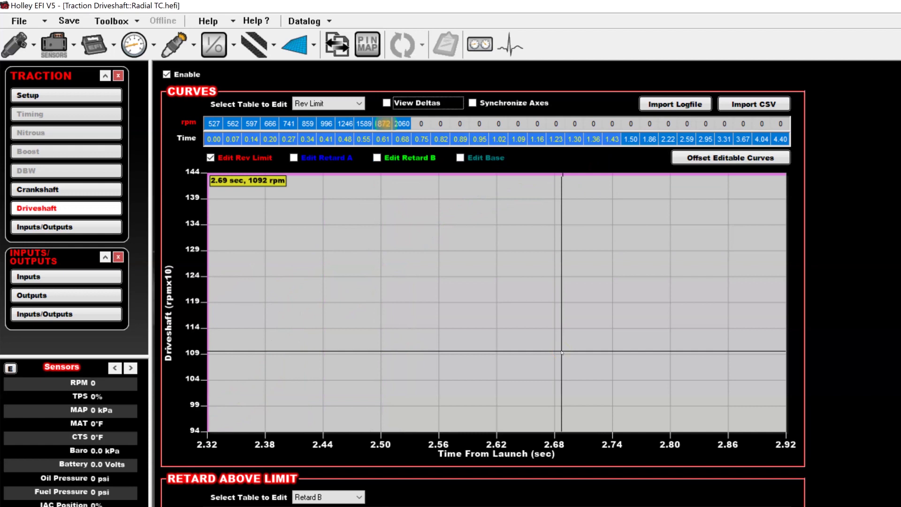
{"action": "scroll", "coordinate": [580, 348], "scroll_direction": "down", "scroll_amount": 5}
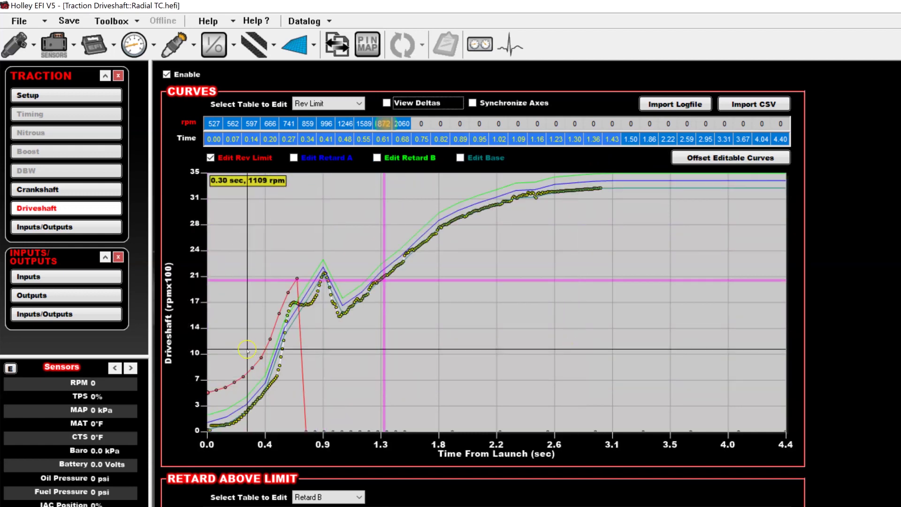
{"action": "scroll", "coordinate": [248, 351], "scroll_direction": "up", "scroll_amount": 3}
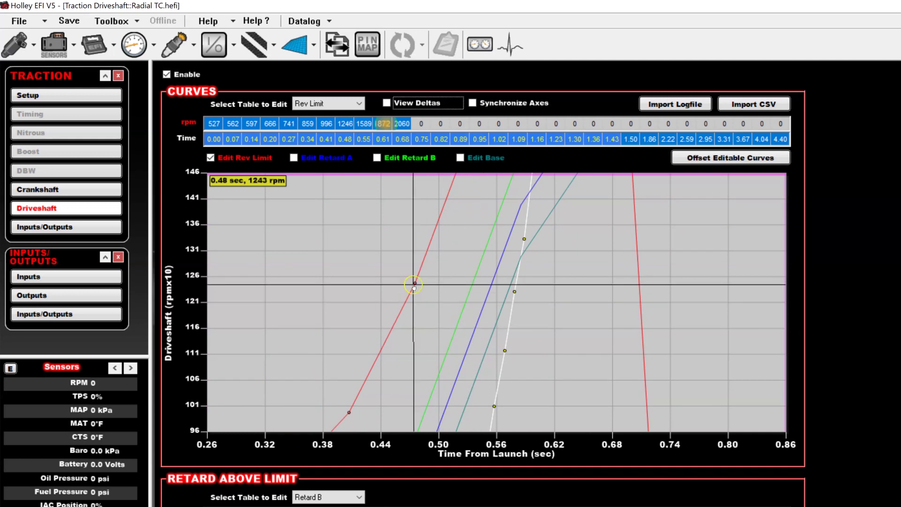
{"action": "left_click_drag", "start_coordinate": [415, 283], "coordinate": [407, 241]}
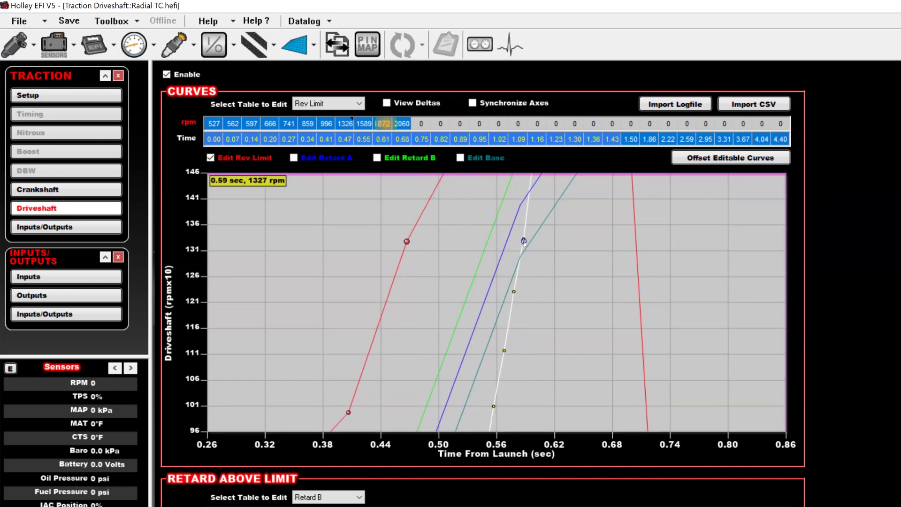
- Offset the logged trace against Retard B by 0.2
{"action": "right_click", "coordinate": [490, 249]}
{"action": "mouse_move", "coordinate": [576, 276]}
{"action": "left_click", "coordinate": [629, 284]}
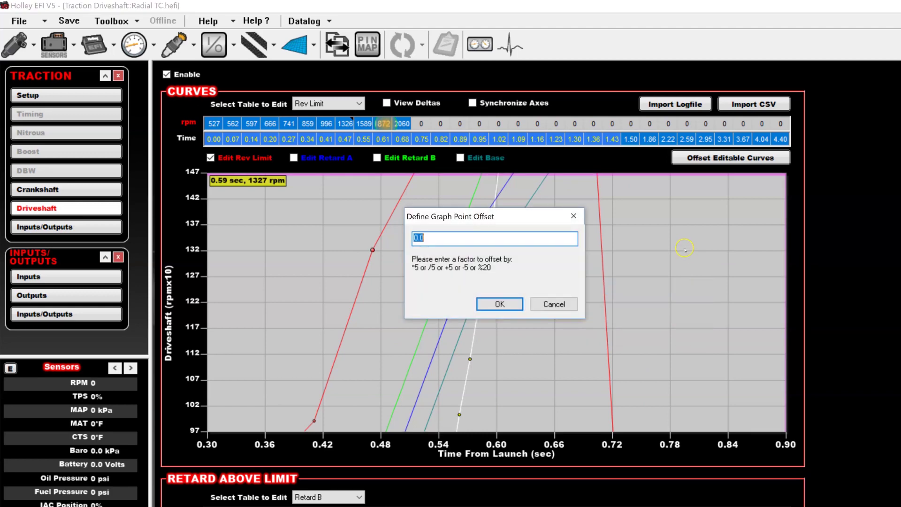
{"action": "type", "text": "0.2"}
{"action": "key", "text": "Return"}
{"action": "left_click_drag", "start_coordinate": [706, 266], "coordinate": [639, 396]}
{"action": "scroll", "coordinate": [639, 396], "scroll_direction": "down", "scroll_amount": 5}
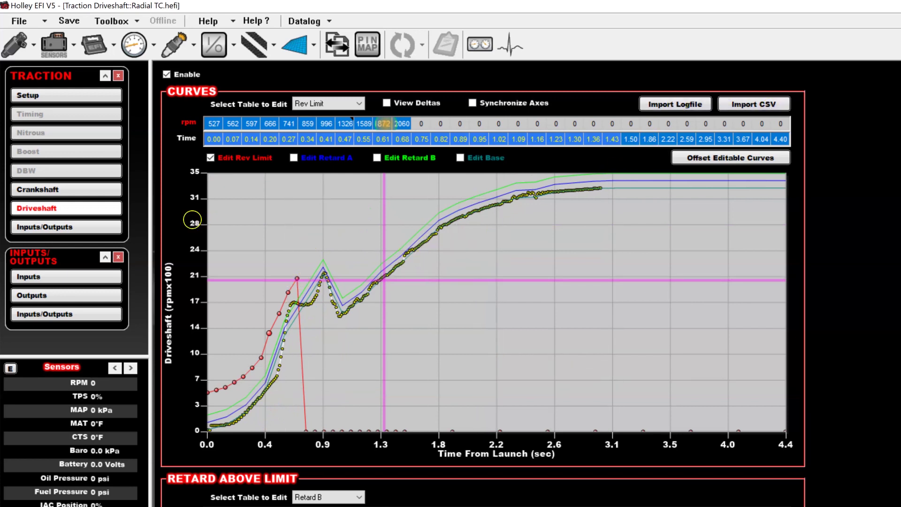
{"action": "left_click", "coordinate": [50, 190]}
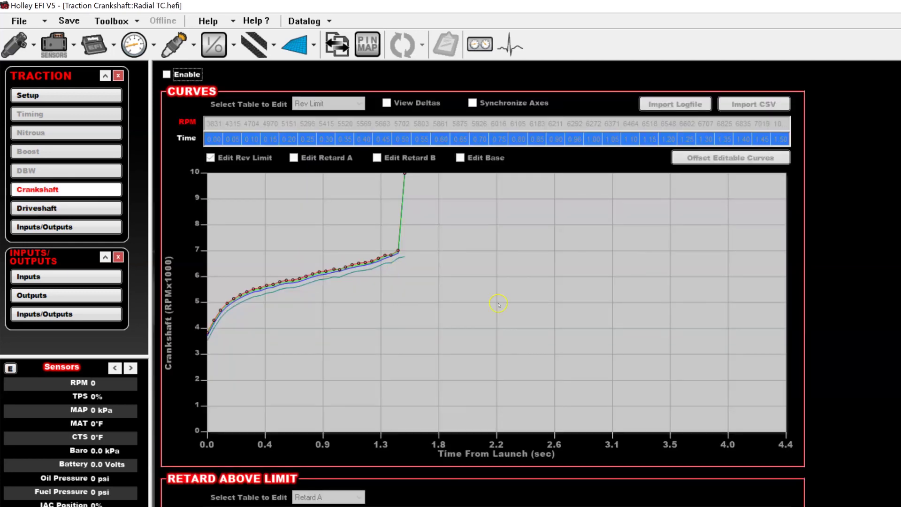
- Enable the Crankshaft traction curves, inspect their graph, and return to Driveshaft
{"action": "left_click", "coordinate": [167, 75]}
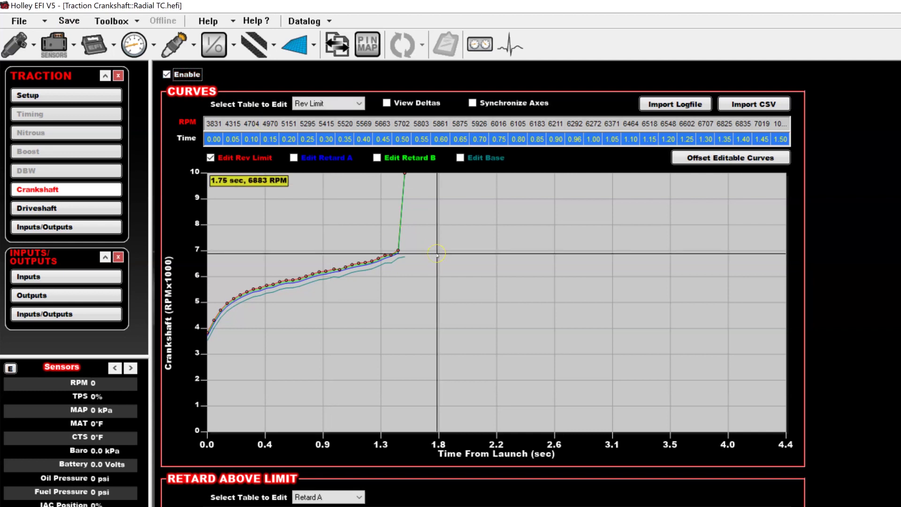
{"action": "left_click", "coordinate": [331, 239]}
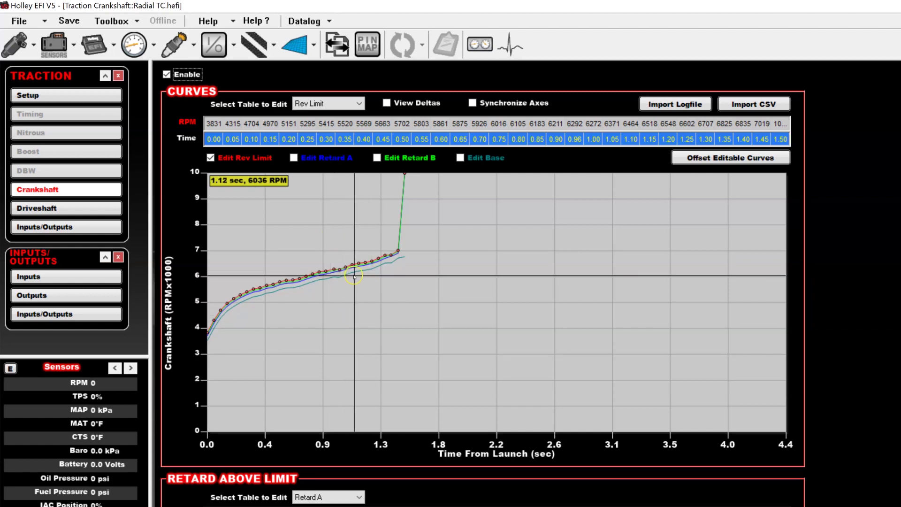
{"action": "left_click", "coordinate": [276, 129]}
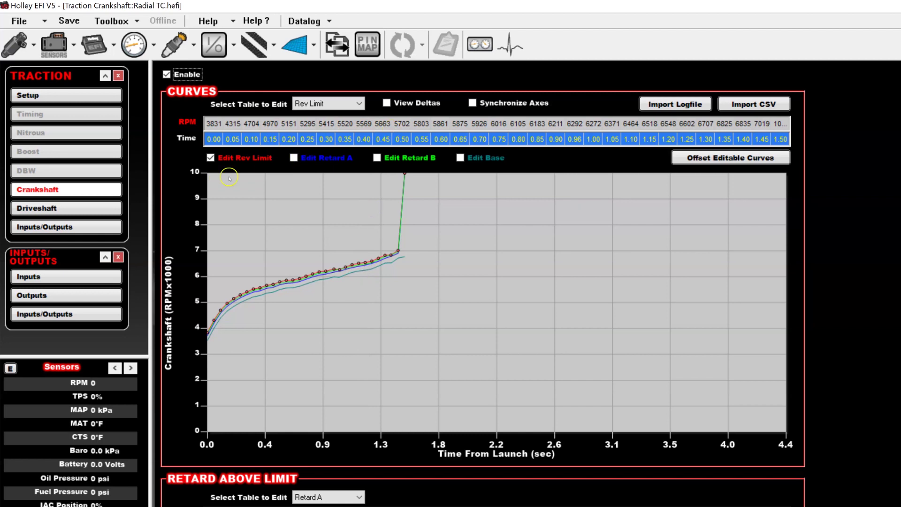
{"action": "left_click", "coordinate": [61, 209]}
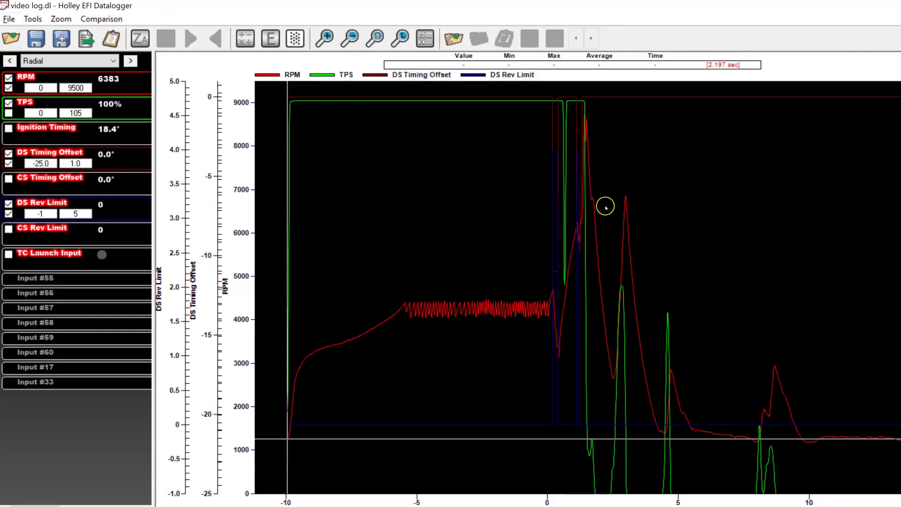
- Zoom to the launch in video log.dl, switch to the Video layout, and measure a post-launch range
{"action": "left_click_drag", "start_coordinate": [605, 206], "coordinate": [448, 203]}
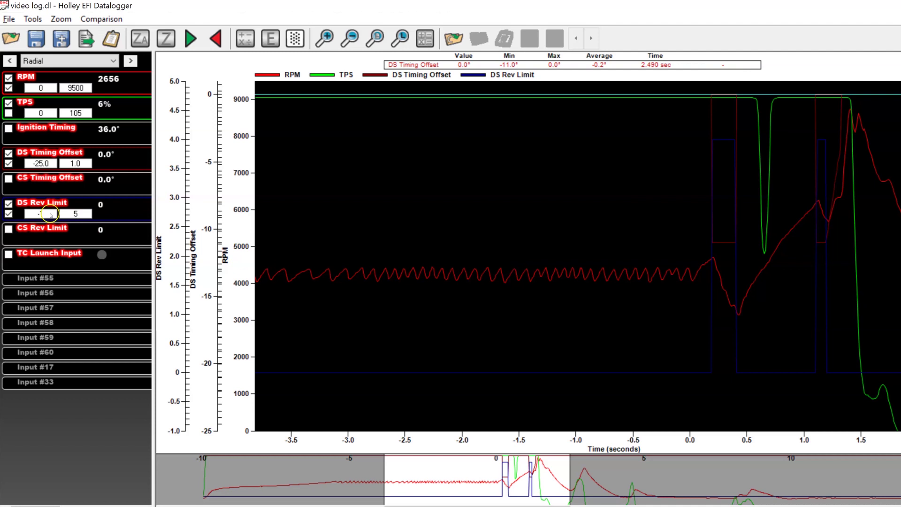
{"action": "left_click", "coordinate": [130, 61]}
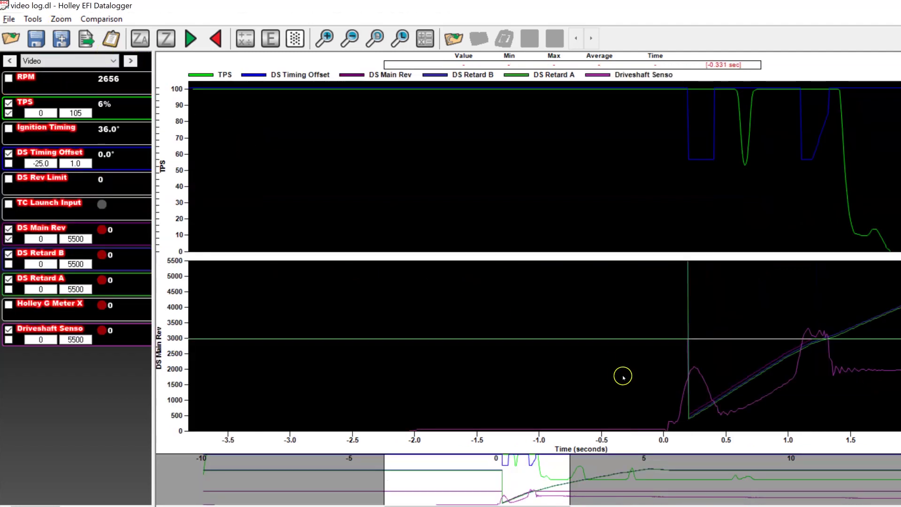
{"action": "left_click_drag", "start_coordinate": [642, 393], "coordinate": [885, 384]}
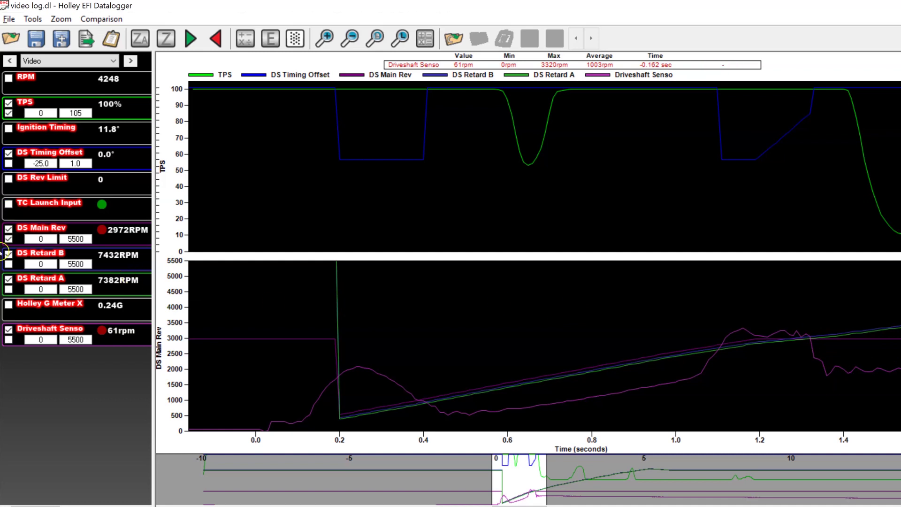
{"action": "left_click", "coordinate": [9, 304]}
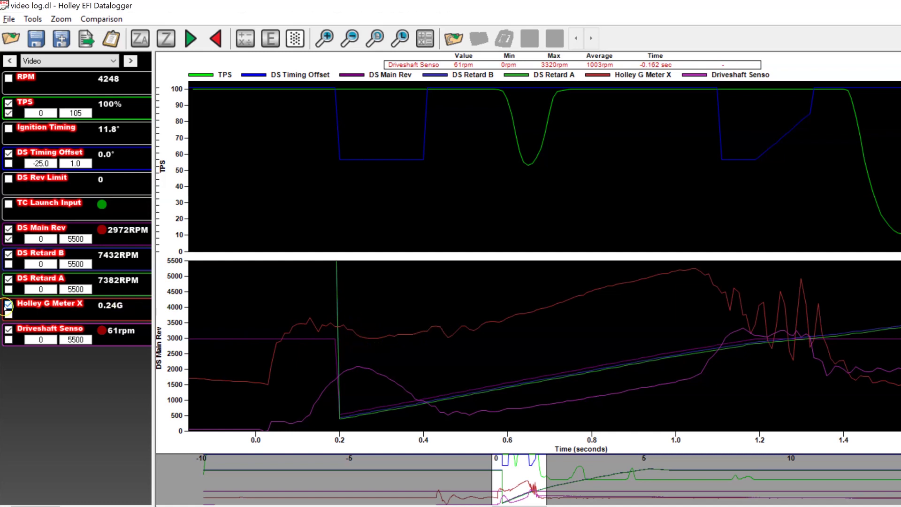
{"action": "left_click", "coordinate": [9, 305]}
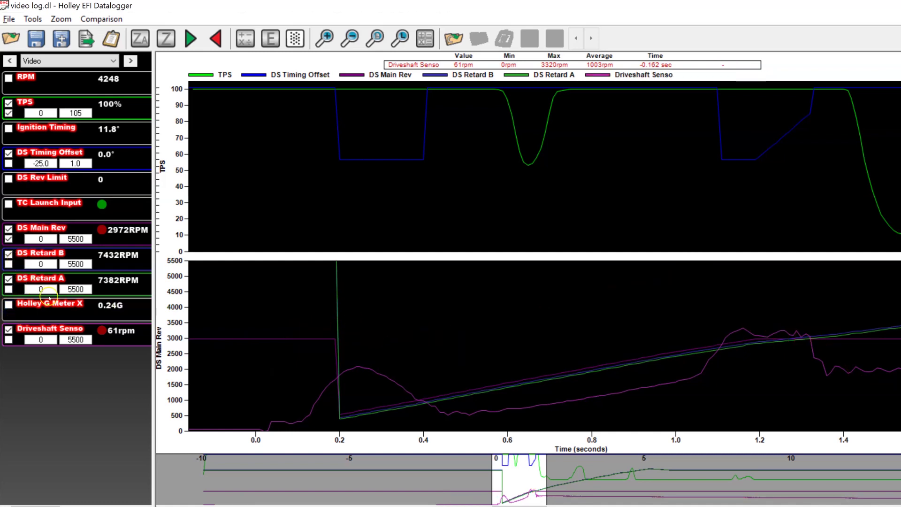
- Graph DS Rev Limit, read values at 0.279 and 0.330 seconds, then add the RPM trace
{"action": "left_click", "coordinate": [9, 179]}
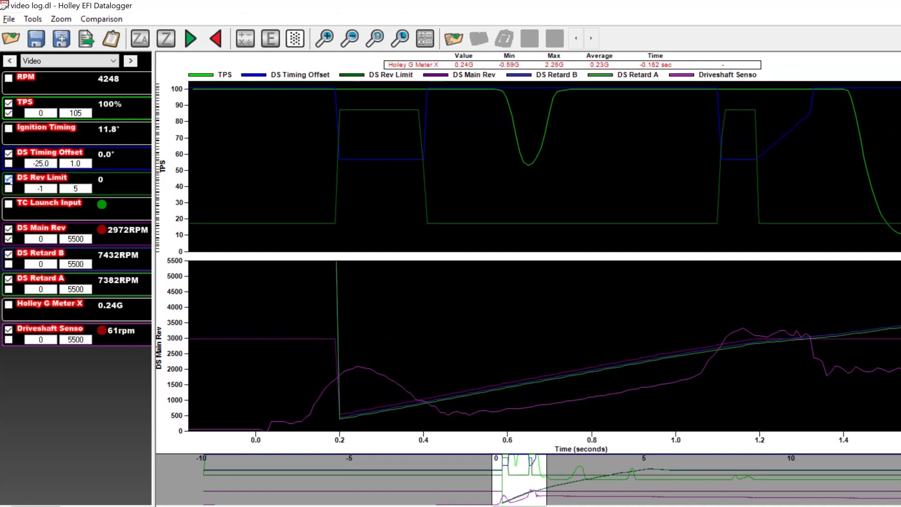
{"action": "left_click", "coordinate": [371, 218]}
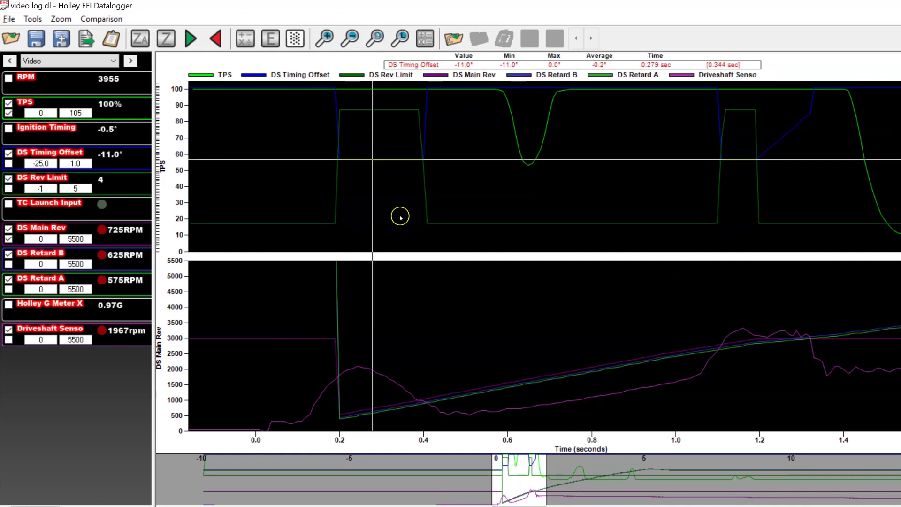
{"action": "left_click", "coordinate": [396, 196]}
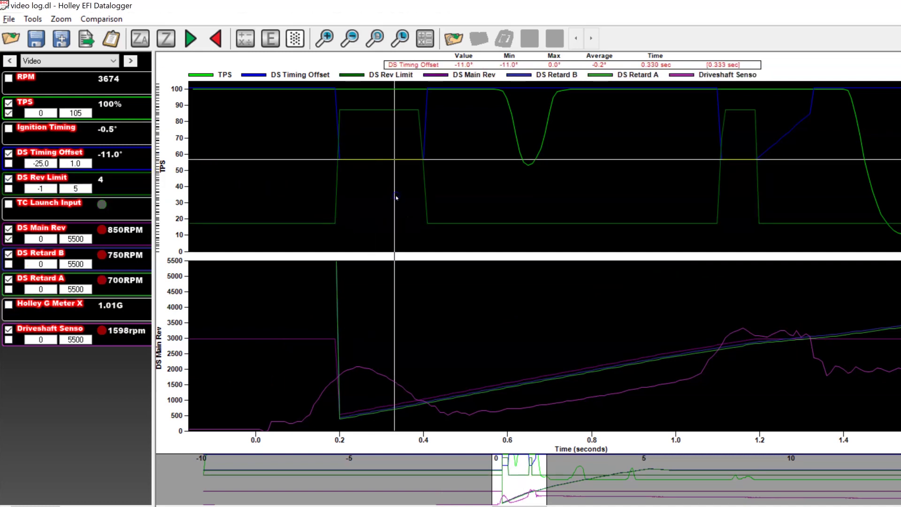
{"action": "left_click", "coordinate": [9, 78]}
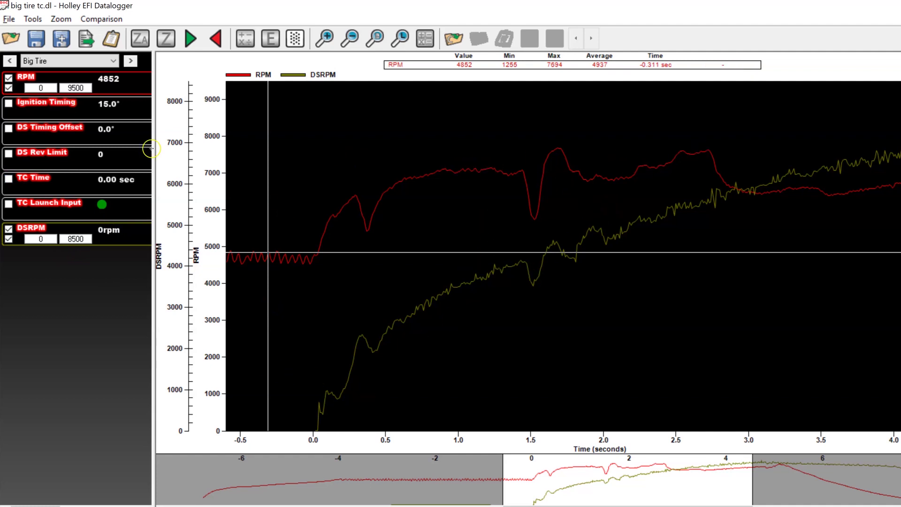
- Graph DS Timing Offset and DS Rev Limit, then zoom to -0.35 through 0.9 seconds
{"action": "left_click", "coordinate": [8, 128]}
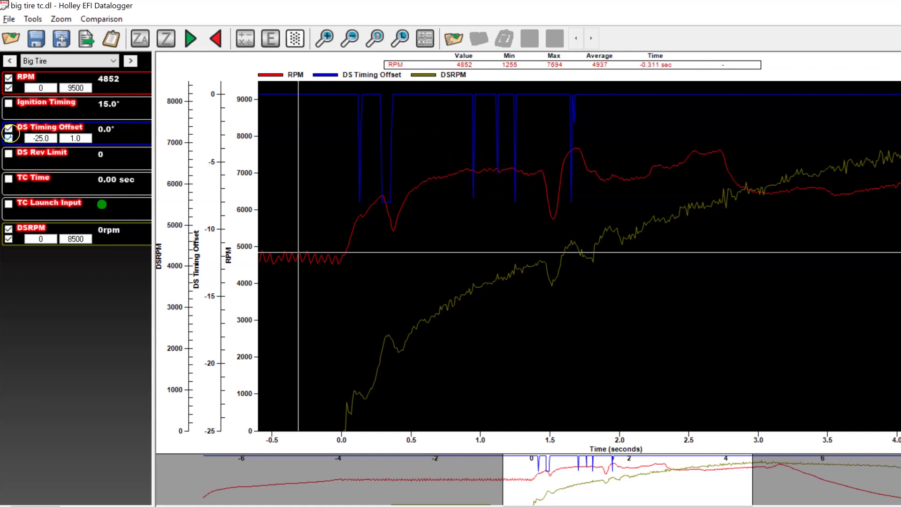
{"action": "left_click", "coordinate": [8, 153]}
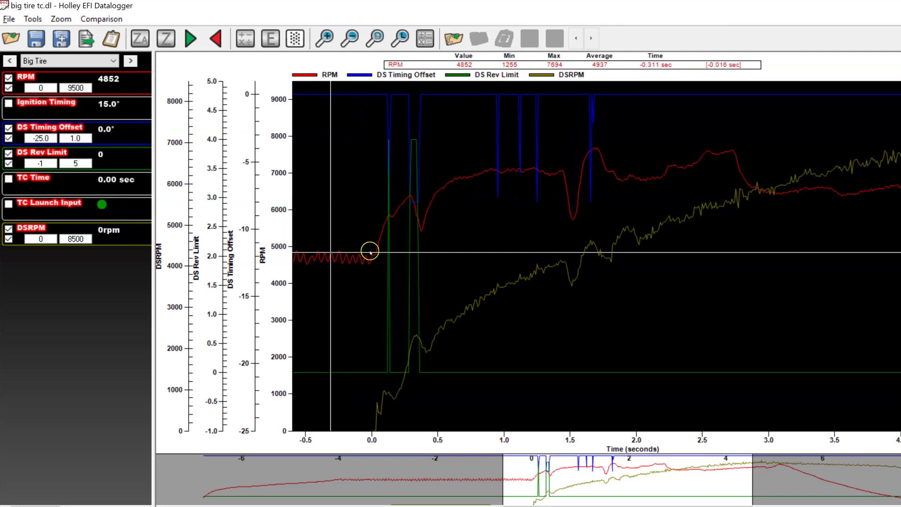
{"action": "left_click_drag", "start_coordinate": [328, 217], "coordinate": [492, 229]}
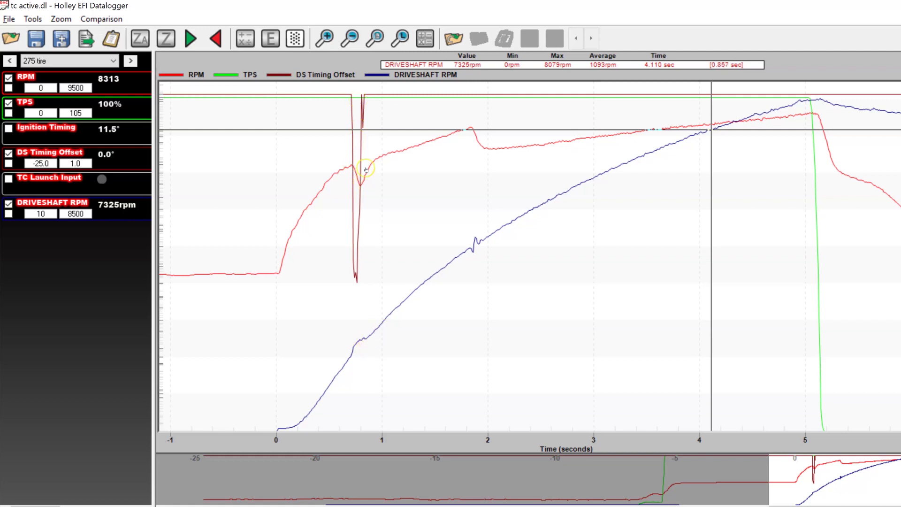
- Read the timing offset at the dip and values near 3.07 seconds, then return to Holley EFI V5
{"action": "left_click", "coordinate": [357, 276]}
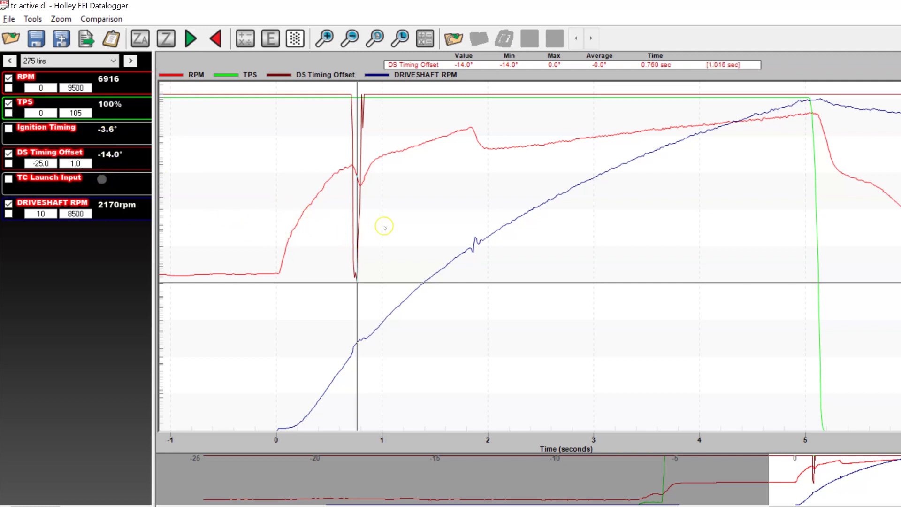
{"action": "left_click", "coordinate": [601, 268]}
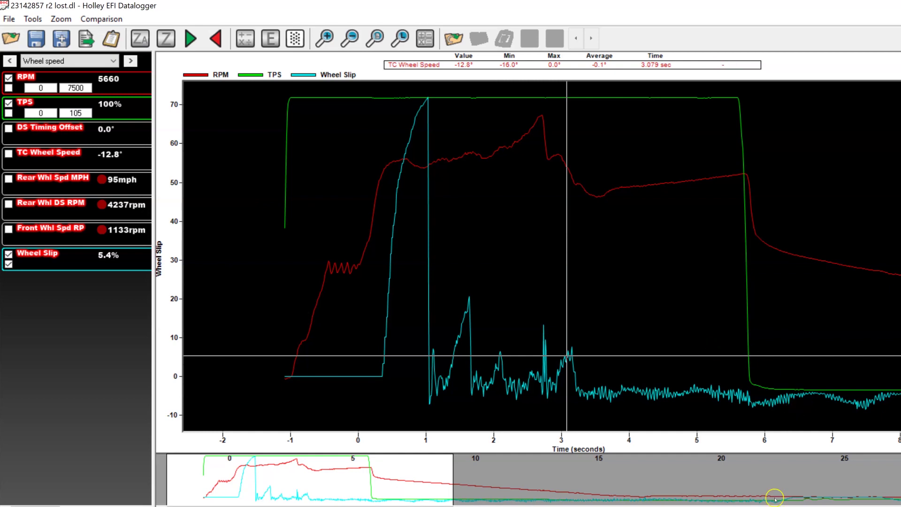
{"action": "left_click", "coordinate": [710, 487]}
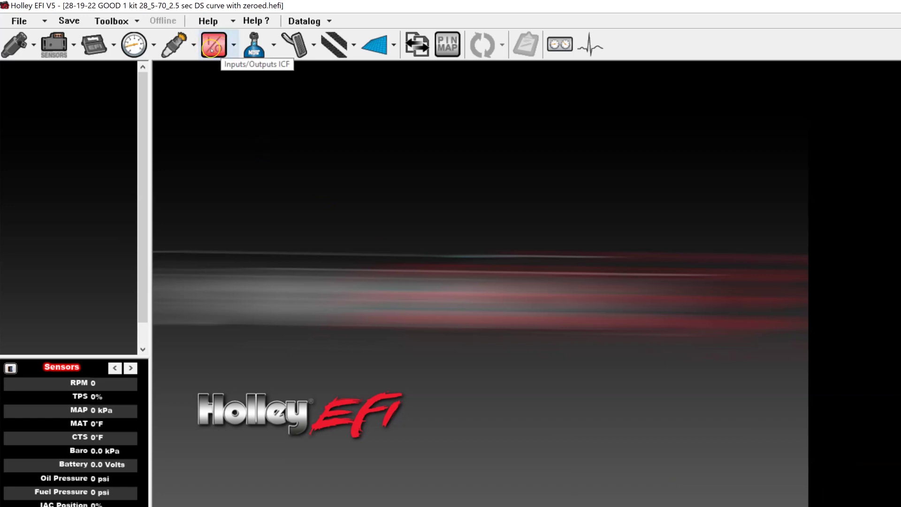
- Show Output #10's Wheel Slip PWM duty-cycle table and inspect the 0.0 cell at 1015/3582
{"action": "left_click", "coordinate": [213, 51]}
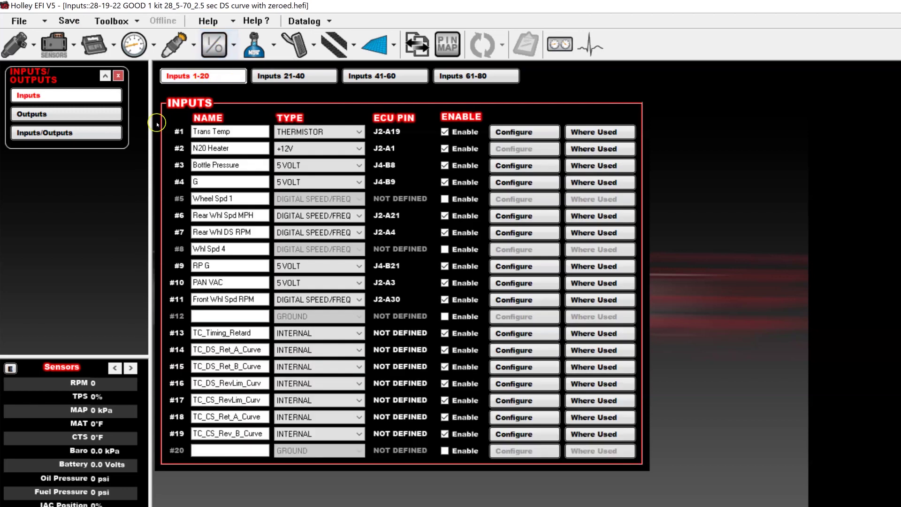
{"action": "left_click", "coordinate": [75, 115]}
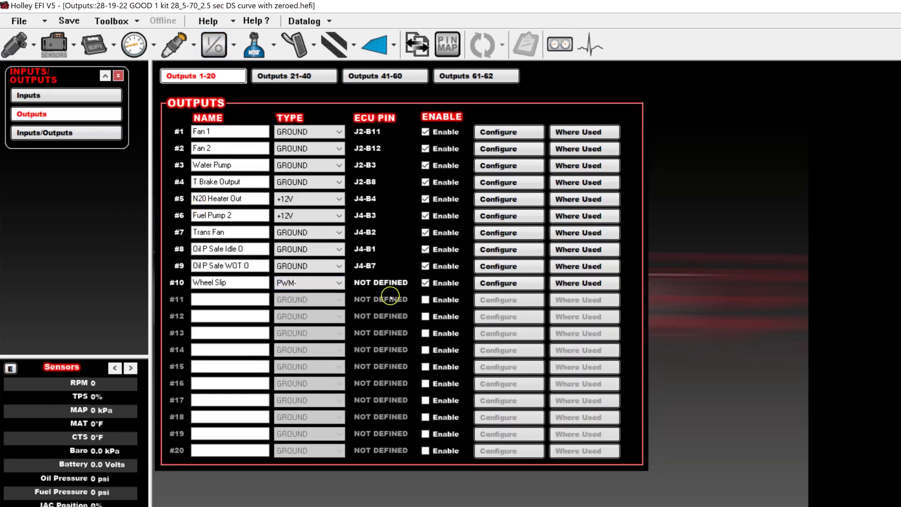
{"action": "left_click", "coordinate": [516, 285]}
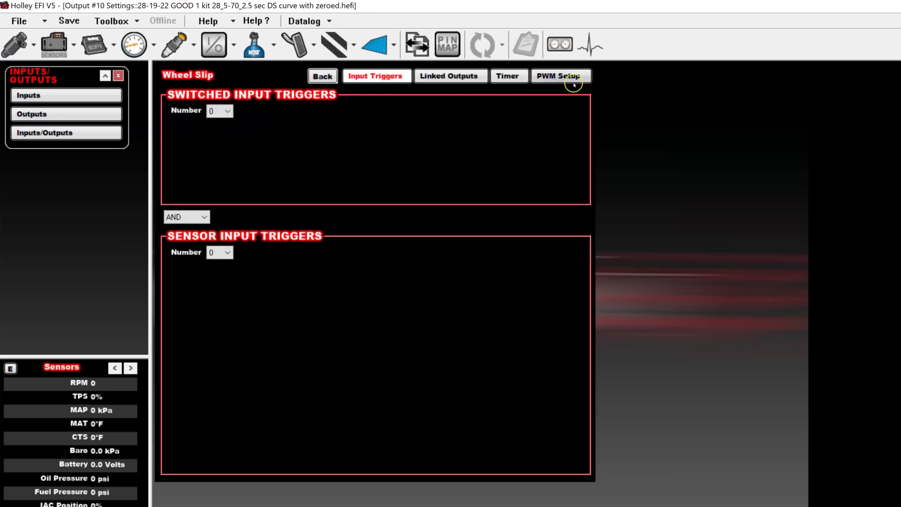
{"action": "left_click", "coordinate": [570, 75]}
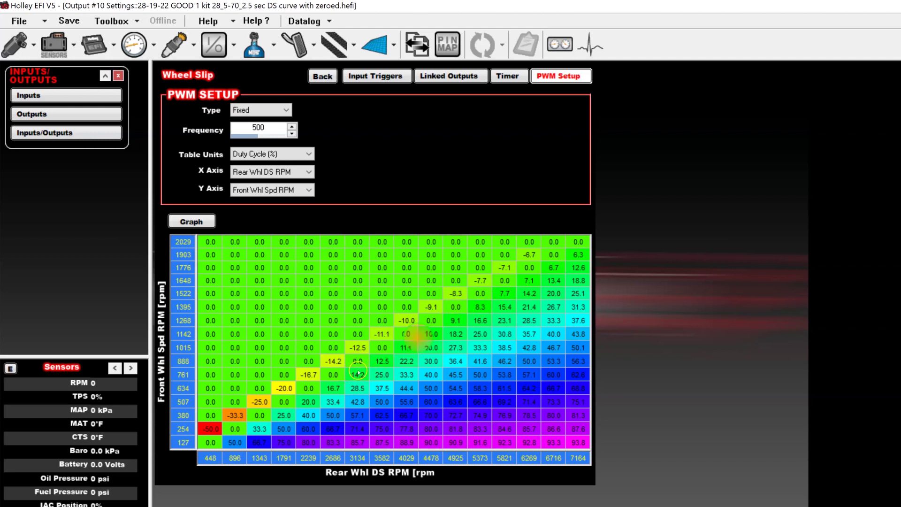
{"action": "left_click", "coordinate": [380, 347]}
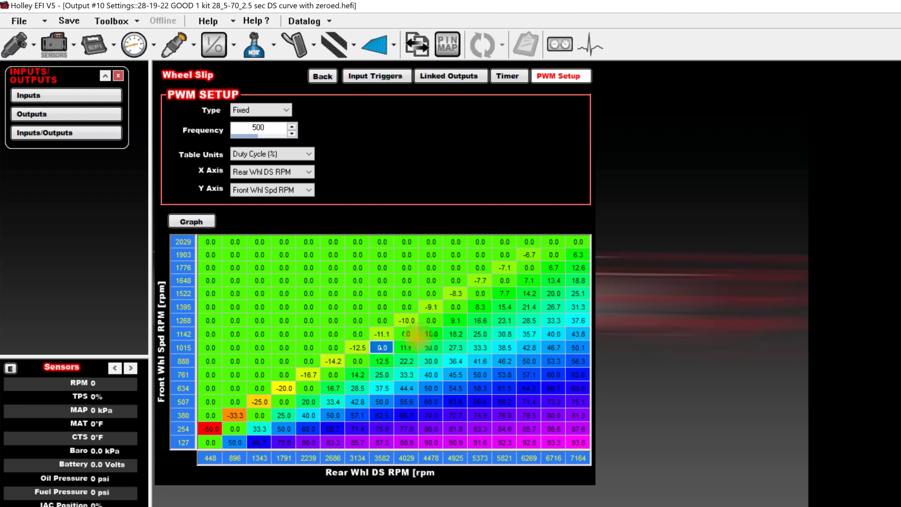
{"action": "left_click", "coordinate": [416, 325]}
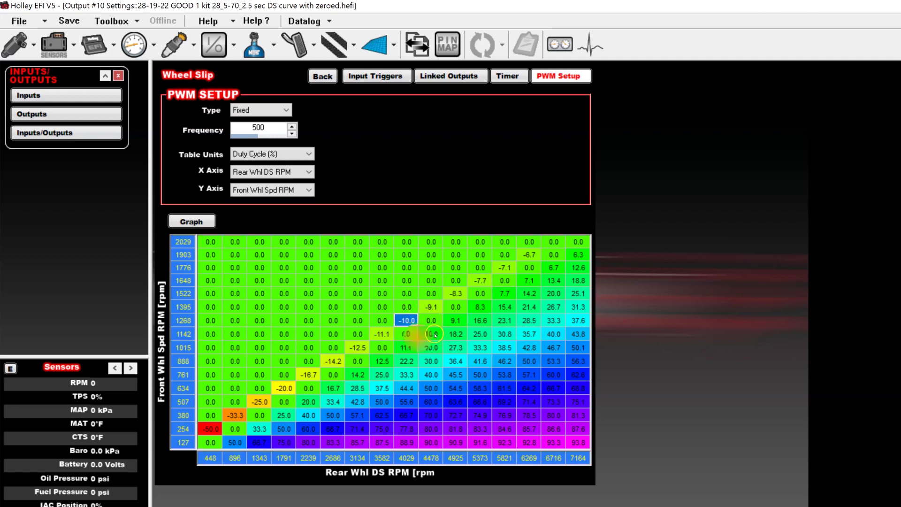
{"action": "left_click", "coordinate": [432, 334]}
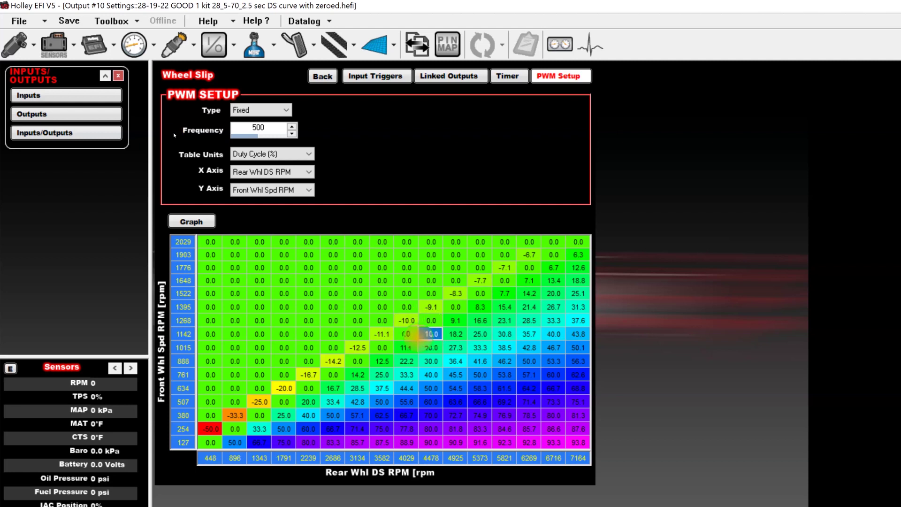
{"action": "left_click", "coordinate": [455, 348]}
{"action": "left_click", "coordinate": [407, 320]}
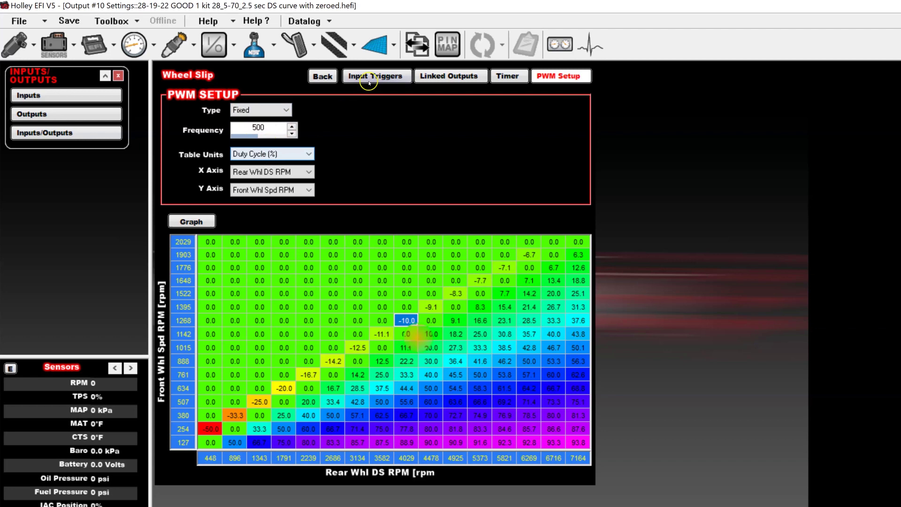
- Go to Advanced 2D Tables and scroll down to the TC Wheel Speed grid
{"action": "left_click", "coordinate": [374, 44]}
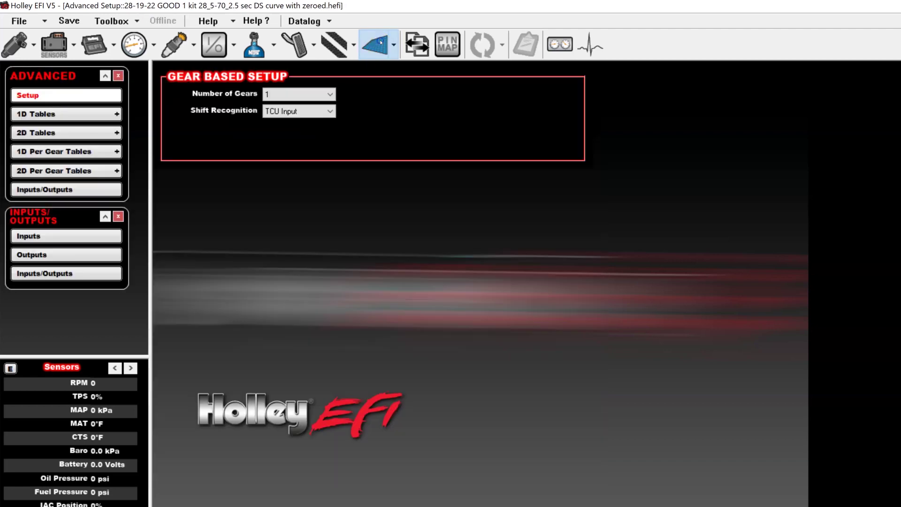
{"action": "left_click", "coordinate": [73, 132]}
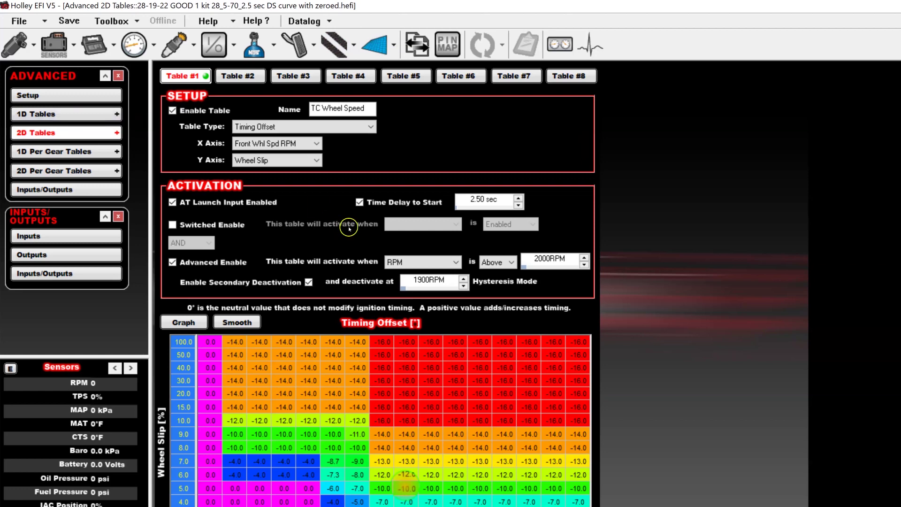
{"action": "scroll", "coordinate": [375, 282], "scroll_direction": "down", "scroll_amount": 3}
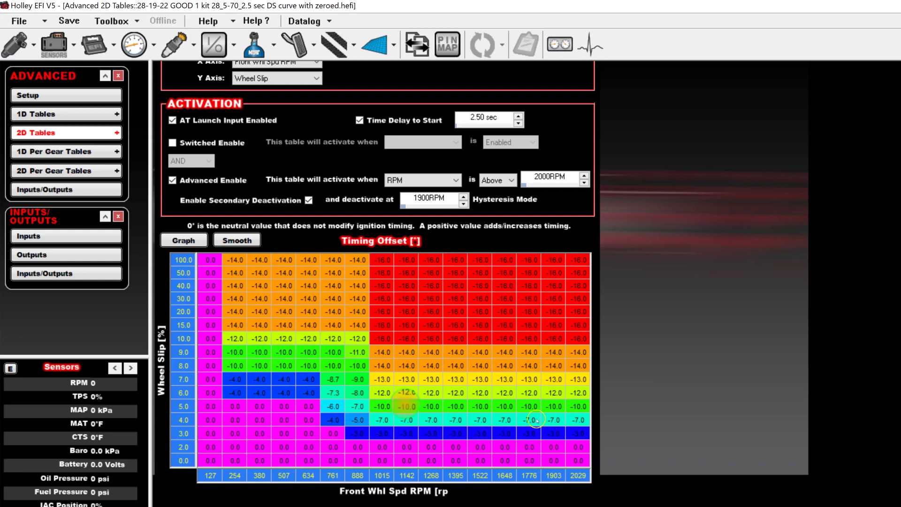
- In the Datalogger, graph Rear Whl DS RPM and read values around 0.83–0.91 seconds
{"action": "mouse_move", "coordinate": [734, 505]}
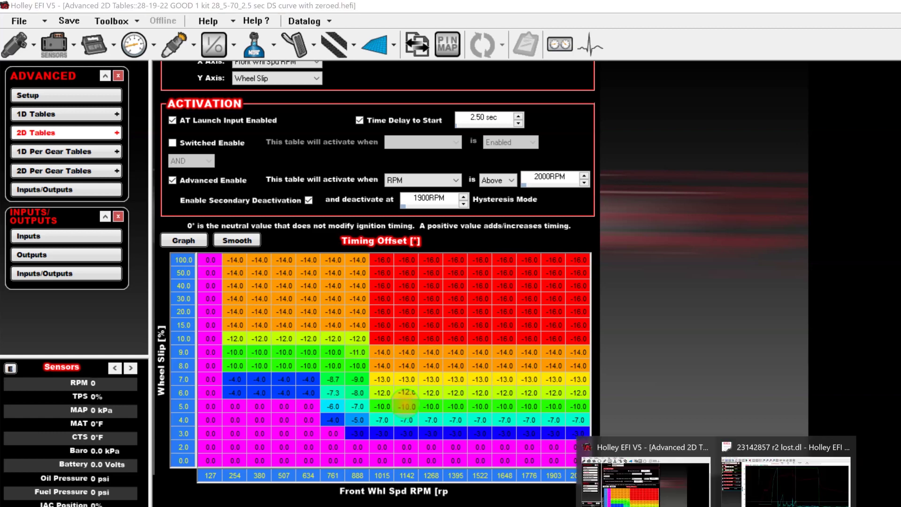
{"action": "left_click", "coordinate": [773, 493]}
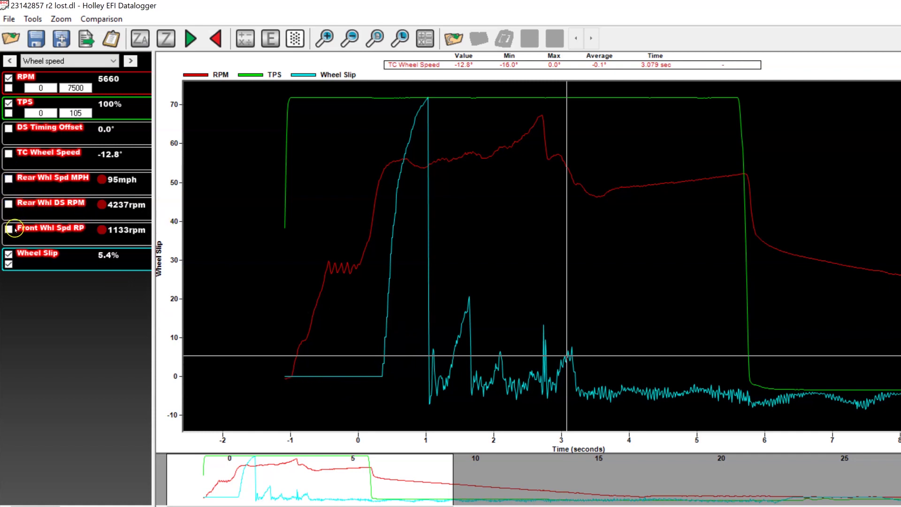
{"action": "left_click", "coordinate": [8, 205]}
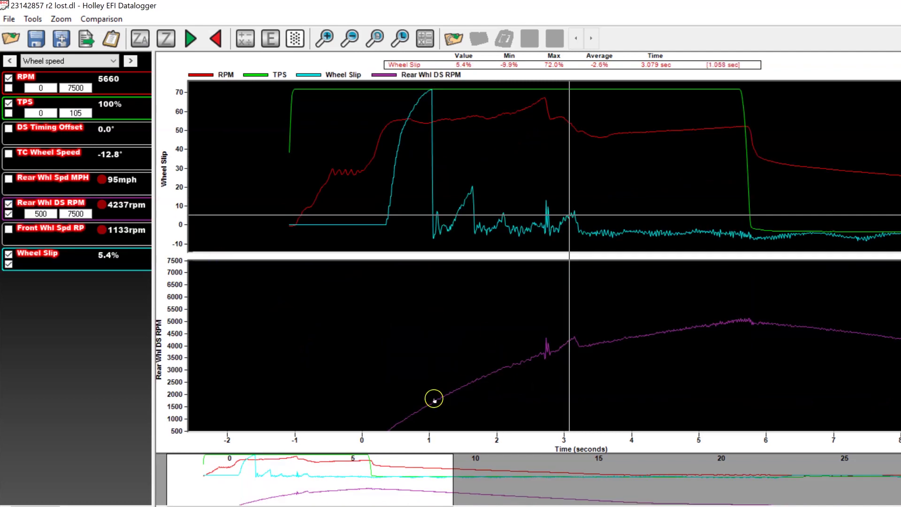
{"action": "left_click", "coordinate": [419, 378]}
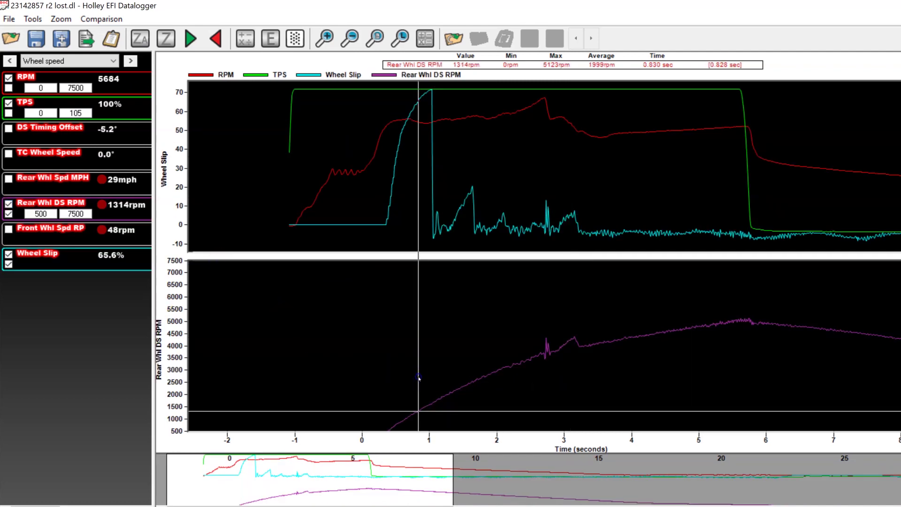
{"action": "left_click", "coordinate": [434, 382]}
{"action": "left_click", "coordinate": [423, 382]}
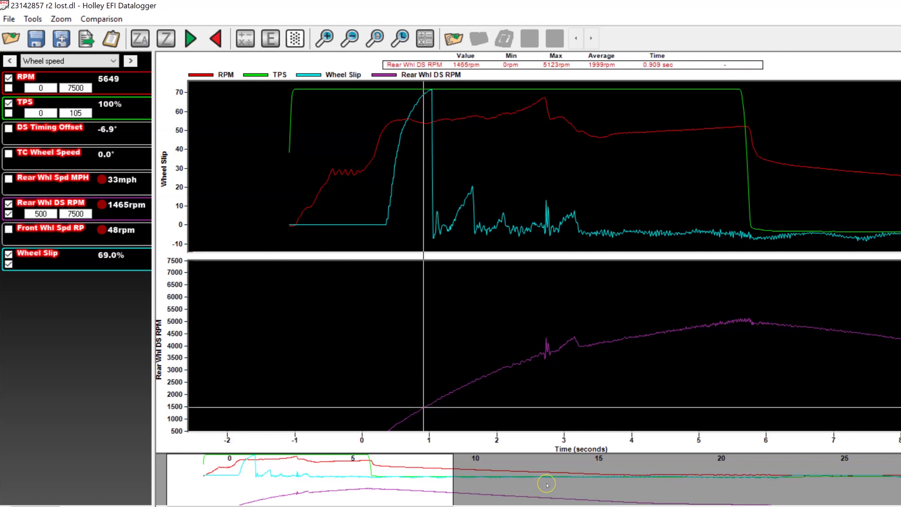
- Cross-check the Holley EFI V5 tables, move the marker to about 1.9 seconds, and toggle a channel checkbox
{"action": "key", "text": "alt+Tab"}
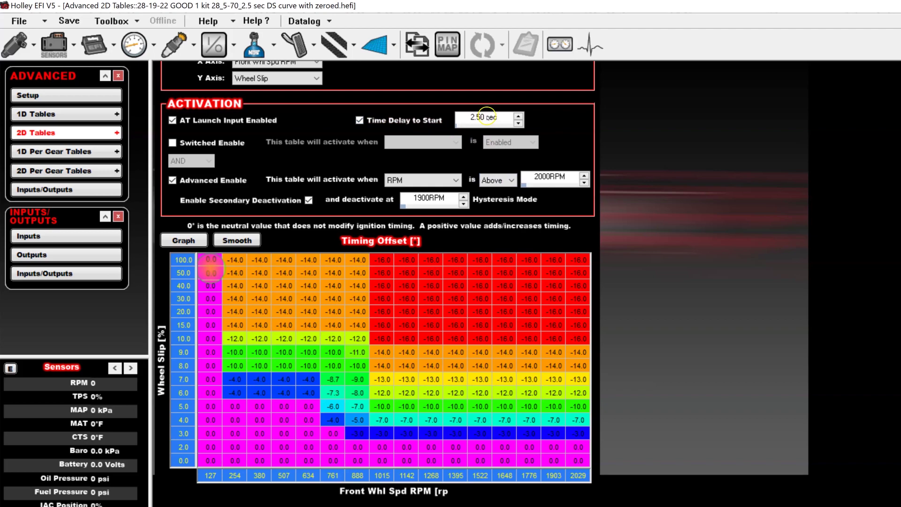
{"action": "key", "text": "alt+Tab"}
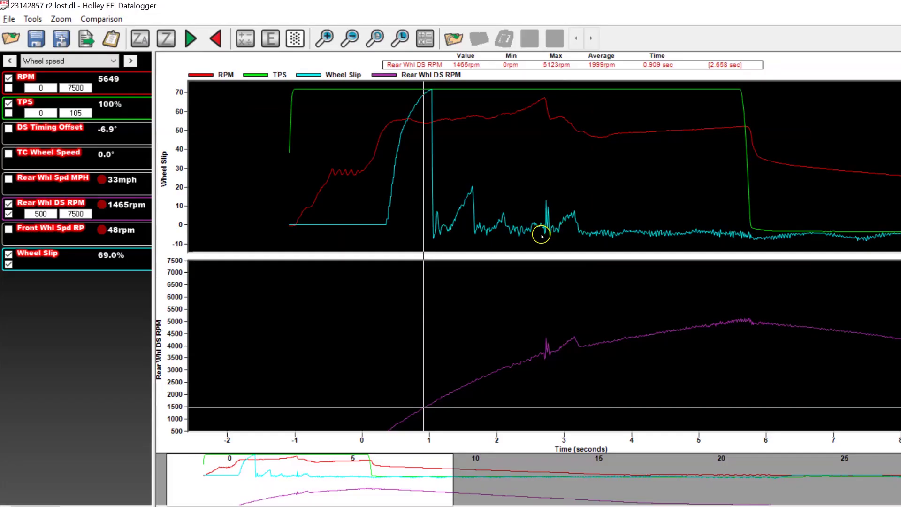
{"action": "left_click", "coordinate": [493, 223]}
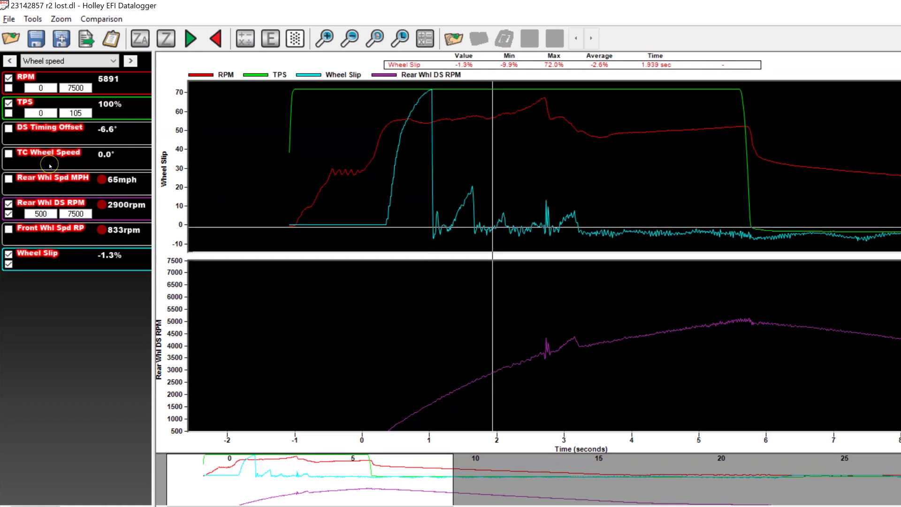
{"action": "left_click", "coordinate": [8, 128]}
- Briefly graph DS Timing Offset, read wheel slip at 1.6 and 3.16 seconds, then add TC Wheel Speed
{"action": "left_click", "coordinate": [9, 128]}
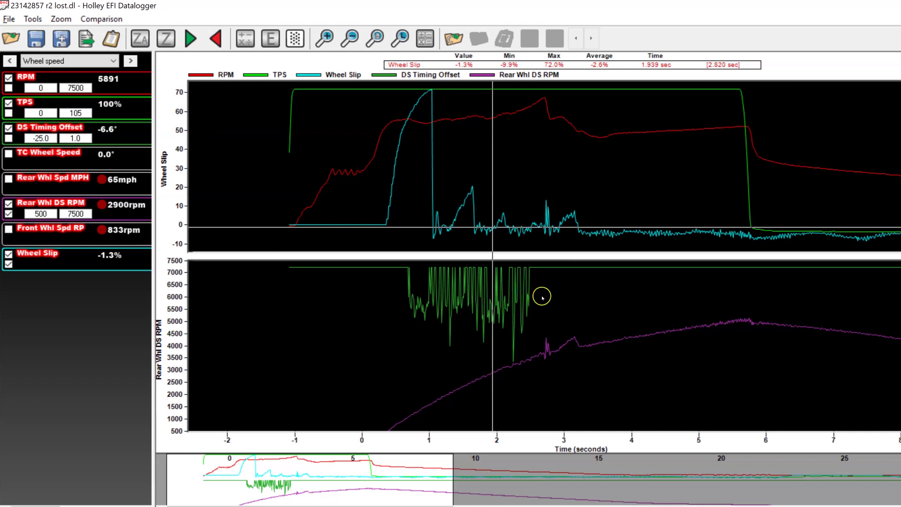
{"action": "left_click", "coordinate": [8, 127]}
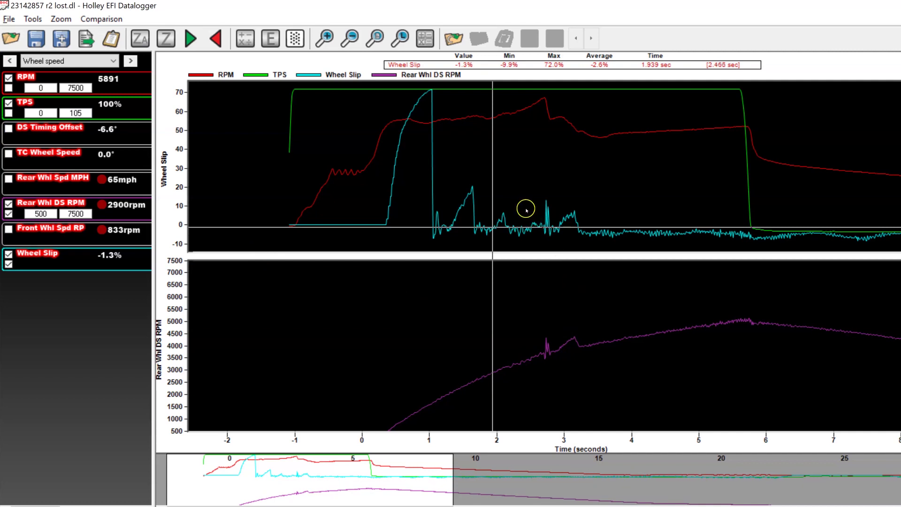
{"action": "left_click", "coordinate": [472, 189]}
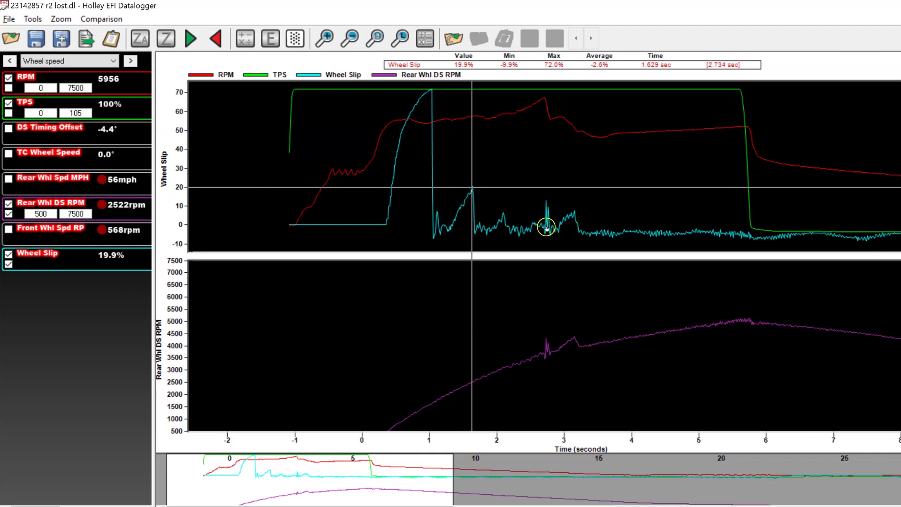
{"action": "left_click", "coordinate": [568, 219]}
{"action": "left_click", "coordinate": [574, 219]}
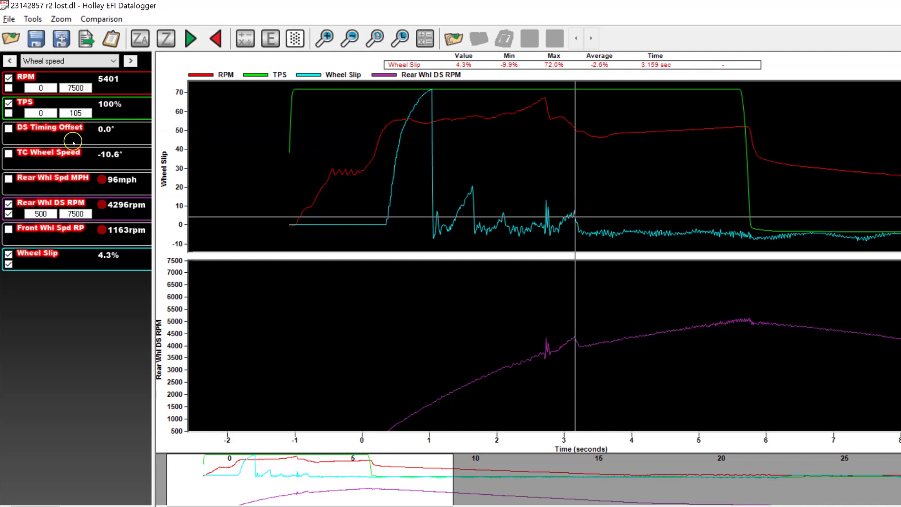
{"action": "left_click", "coordinate": [9, 153]}
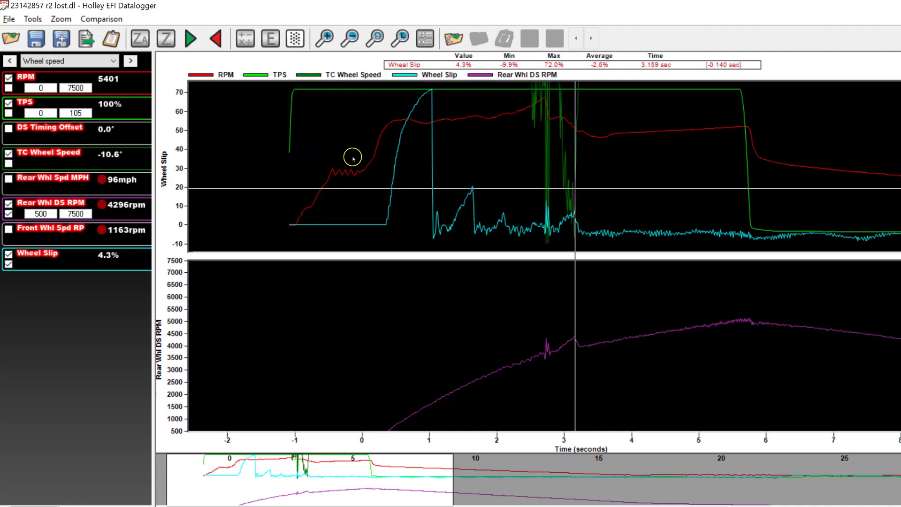
{"action": "left_click", "coordinate": [569, 191]}
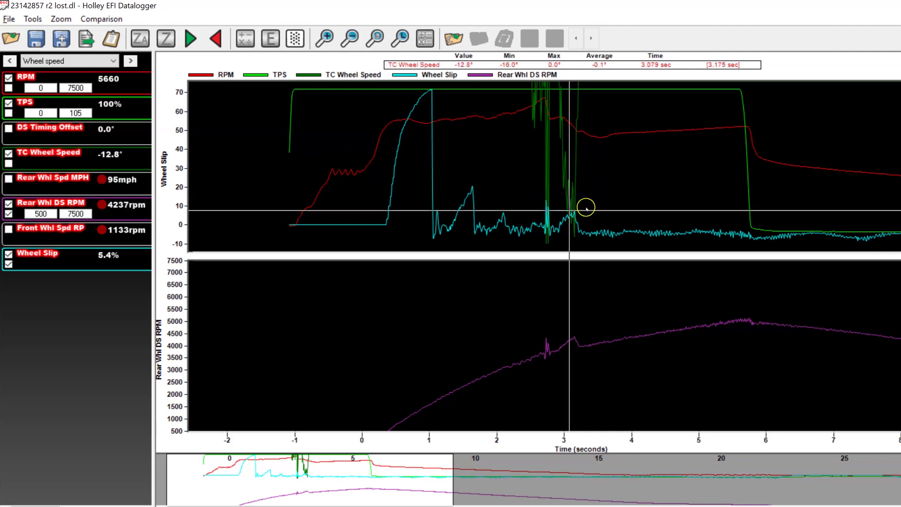
{"action": "key", "text": "Left"}
{"action": "key", "text": "Left"}
{"action": "key", "text": "Left"}
{"action": "key", "text": "Left"}
{"action": "key", "text": "Left"}
{"action": "key", "text": "Left"}
{"action": "key", "text": "Left"}
{"action": "key", "text": "Left"}
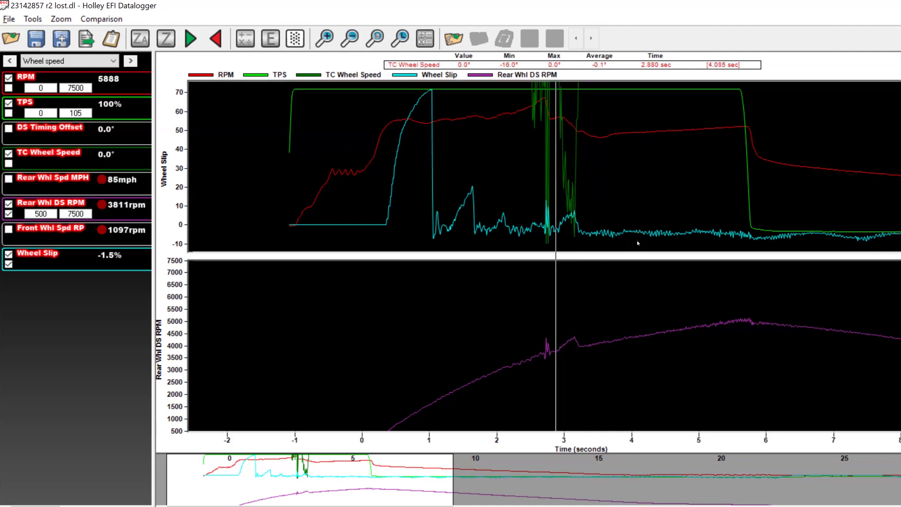
{"action": "key", "text": "Left"}
{"action": "key", "text": "Left"}
{"action": "key", "text": "Left"}
{"action": "key", "text": "Left"}
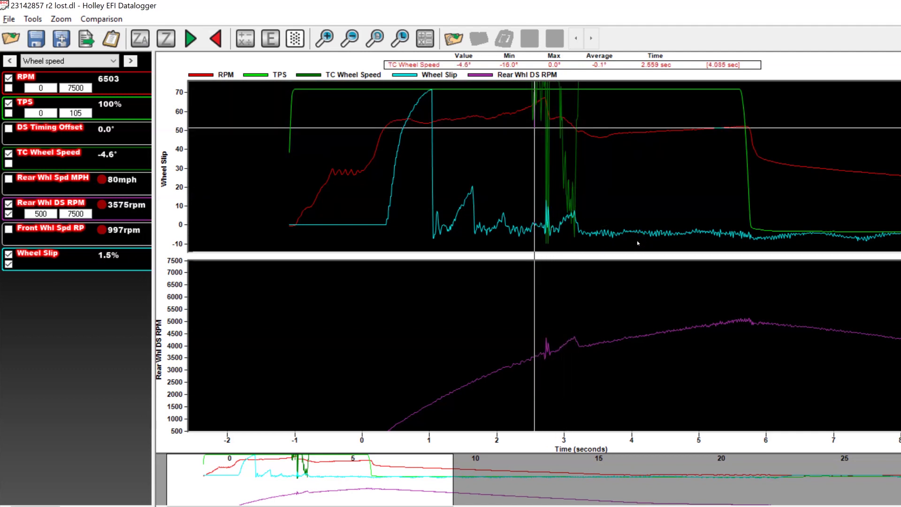
{"action": "key", "text": "Right"}
{"action": "key", "text": "Right"}
{"action": "key", "text": "Right"}
{"action": "key", "text": "Right"}
{"action": "key", "text": "Right"}
{"action": "key", "text": "Right"}
{"action": "key", "text": "Right"}
{"action": "key", "text": "Right"}
{"action": "key", "text": "Right"}
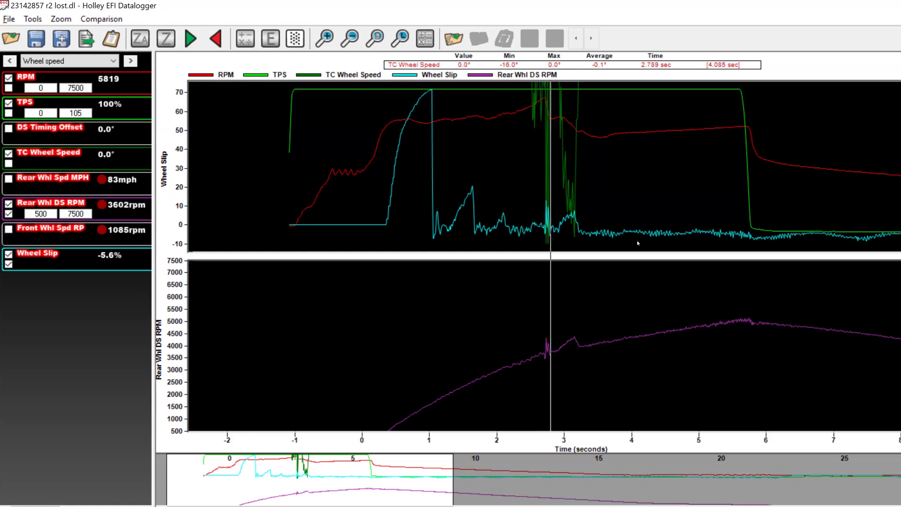
{"action": "key", "text": "Right"}
{"action": "key", "text": "Right"}
{"action": "key", "text": "Right"}
{"action": "key", "text": "Right"}
{"action": "key", "text": "Right"}
{"action": "key", "text": "Right"}
{"action": "key", "text": "Right"}
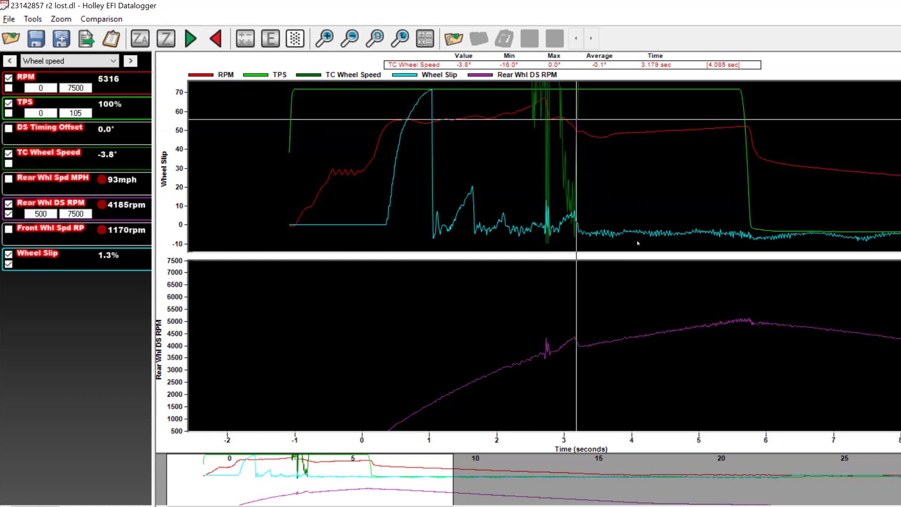
{"action": "key", "text": "Right"}
{"action": "key", "text": "Right"}
{"action": "key", "text": "Right"}
{"action": "key", "text": "Right"}
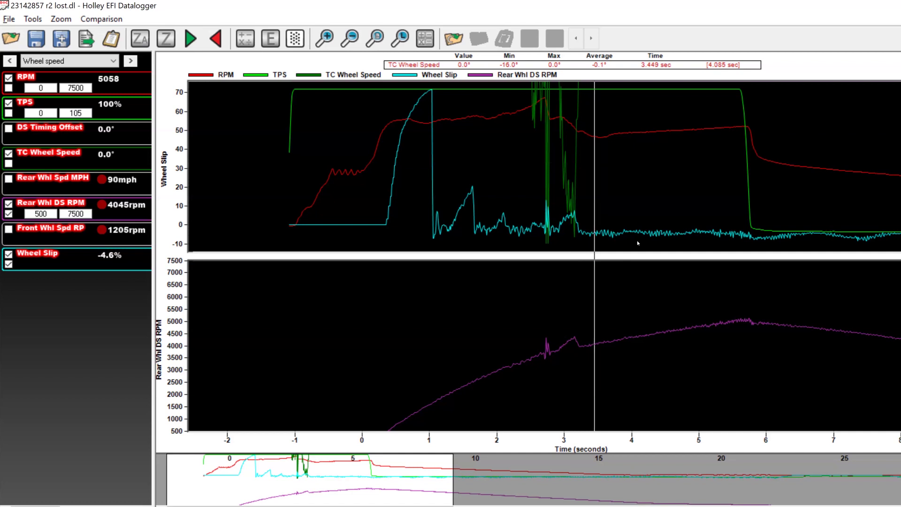
{"action": "key", "text": "Right"}
{"action": "key", "text": "Right"}
{"action": "key", "text": "Right"}
{"action": "key", "text": "Right"}
{"action": "key", "text": "Right"}
{"action": "key", "text": "Right"}
{"action": "key", "text": "Right"}
{"action": "key", "text": "Right"}
{"action": "key", "text": "Right"}
{"action": "key", "text": "Right"}
{"action": "key", "text": "Right"}
{"action": "key", "text": "Right"}
{"action": "key", "text": "Right"}
{"action": "key", "text": "Right"}
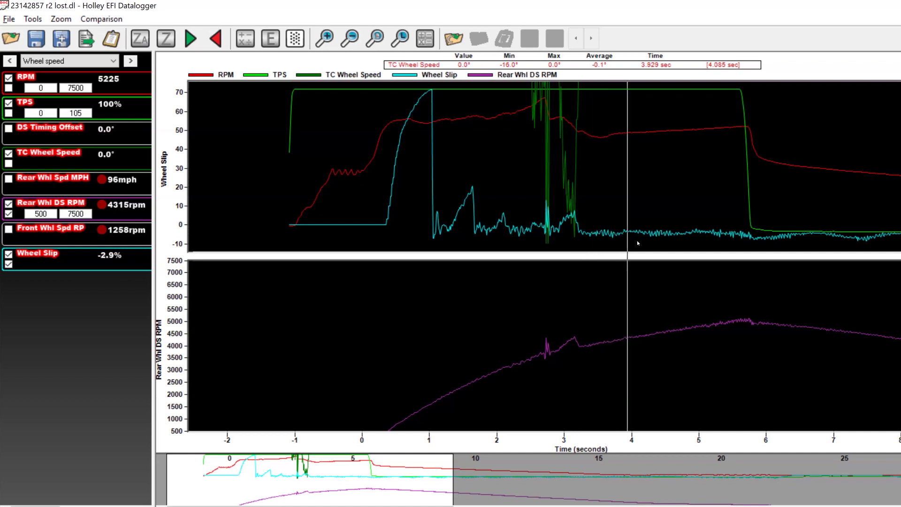
{"action": "key", "text": "Right"}
{"action": "key", "text": "Right"}
{"action": "key", "text": "Right"}
{"action": "key", "text": "Right"}
{"action": "key", "text": "Right"}
{"action": "key", "text": "Right"}
{"action": "key", "text": "Right"}
{"action": "key", "text": "Right"}
{"action": "key", "text": "Right"}
{"action": "key", "text": "Right"}
{"action": "key", "text": "Right"}
{"action": "key", "text": "Right"}
{"action": "key", "text": "Right"}
{"action": "key", "text": "Right"}
{"action": "key", "text": "Right"}
{"action": "key", "text": "Right"}
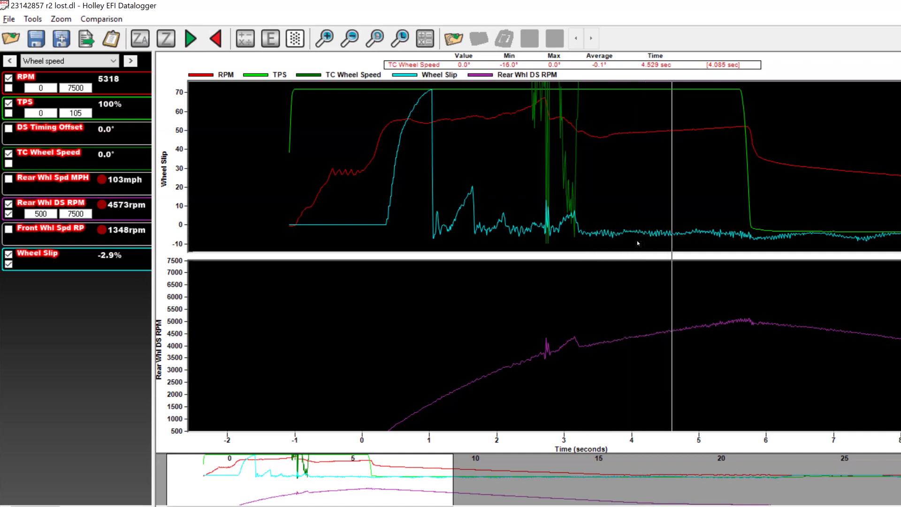